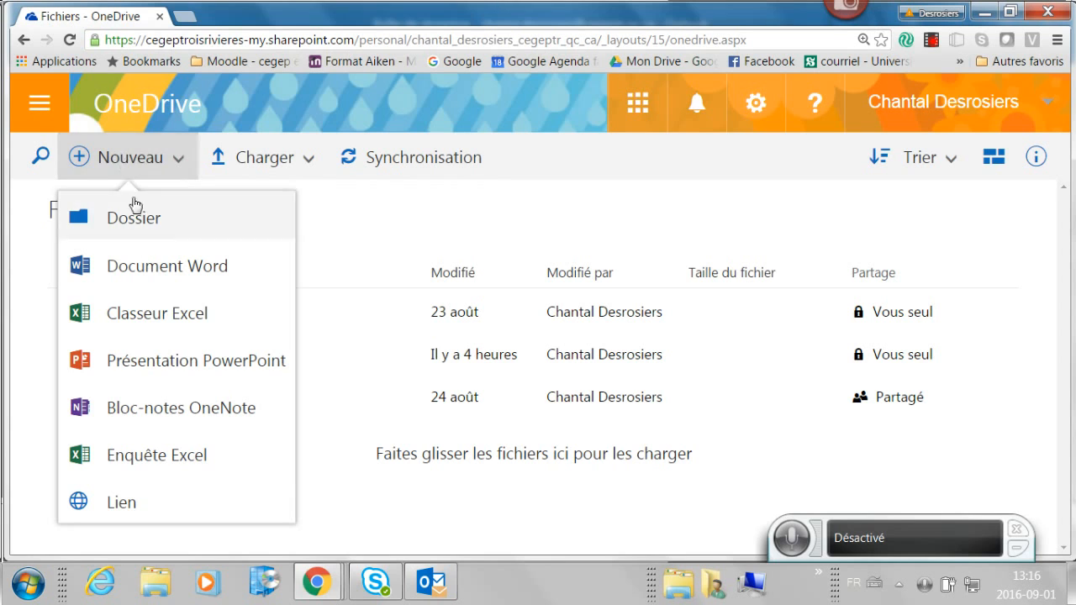
# Step: Create a new Excel survey (Enquête Excel) named "Sondage auprès des enseignants"
pyautogui.click(161, 459)
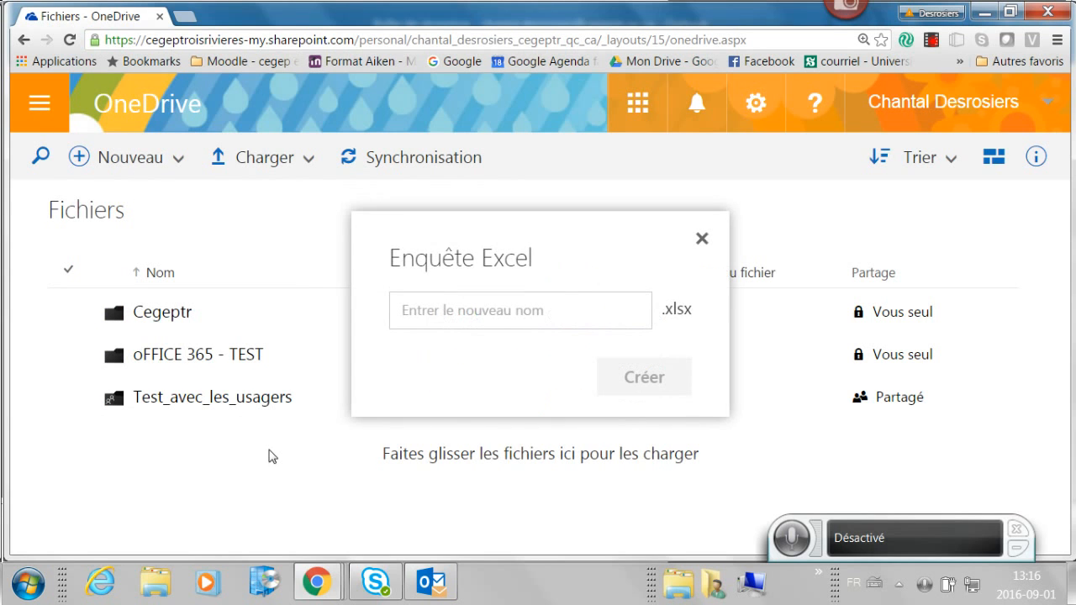
pyautogui.click(476, 306)
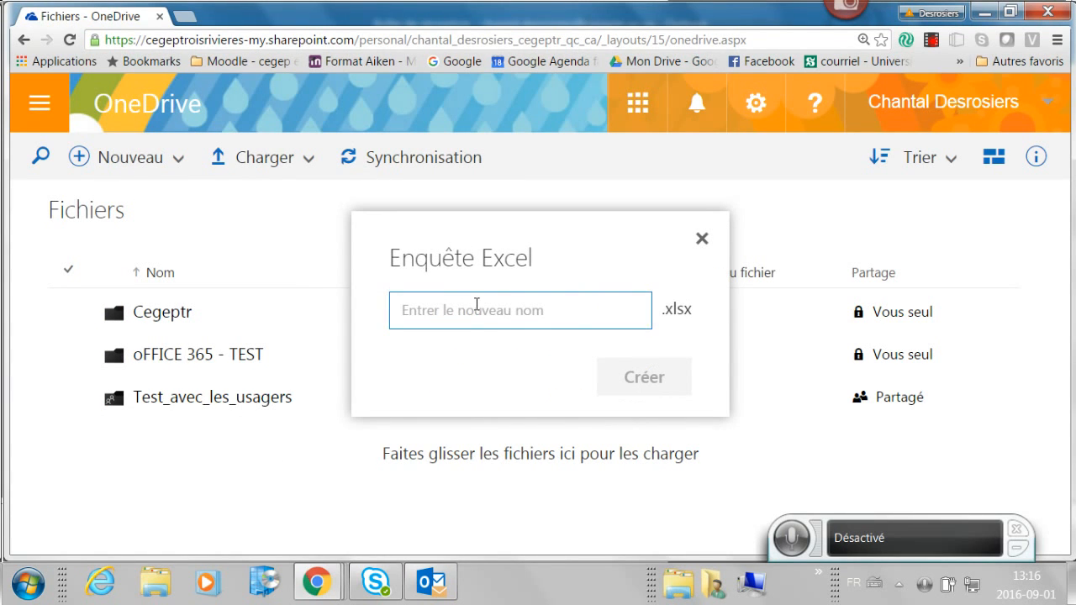
pyautogui.write('Sondage auprès des enseignants')
pyautogui.click(626, 379)
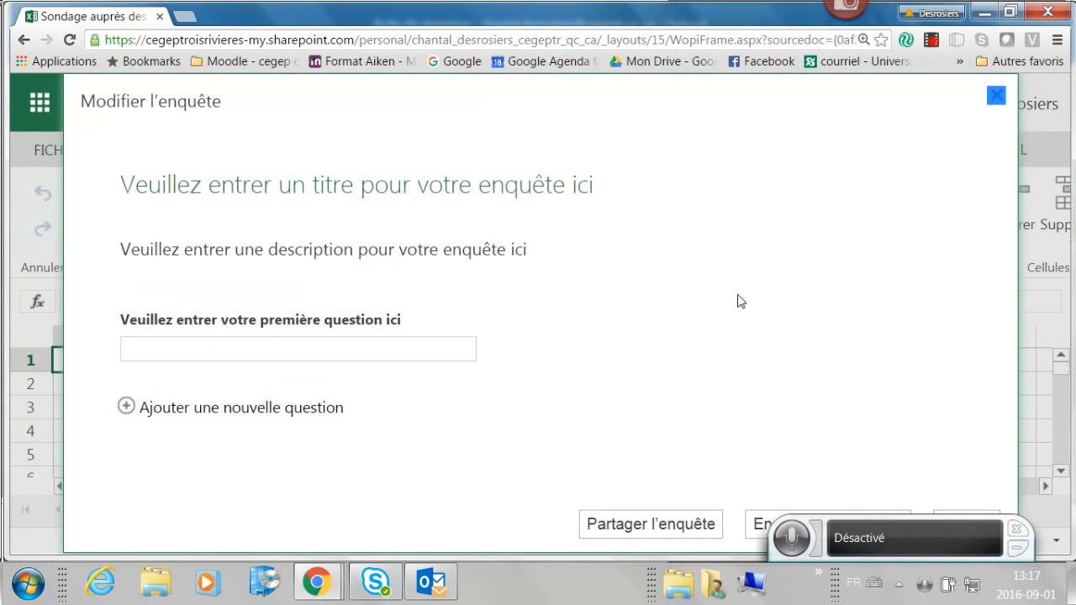
# Step: Set the survey title to "Sondage pour tous les enseignants"
pyautogui.click(217, 185)
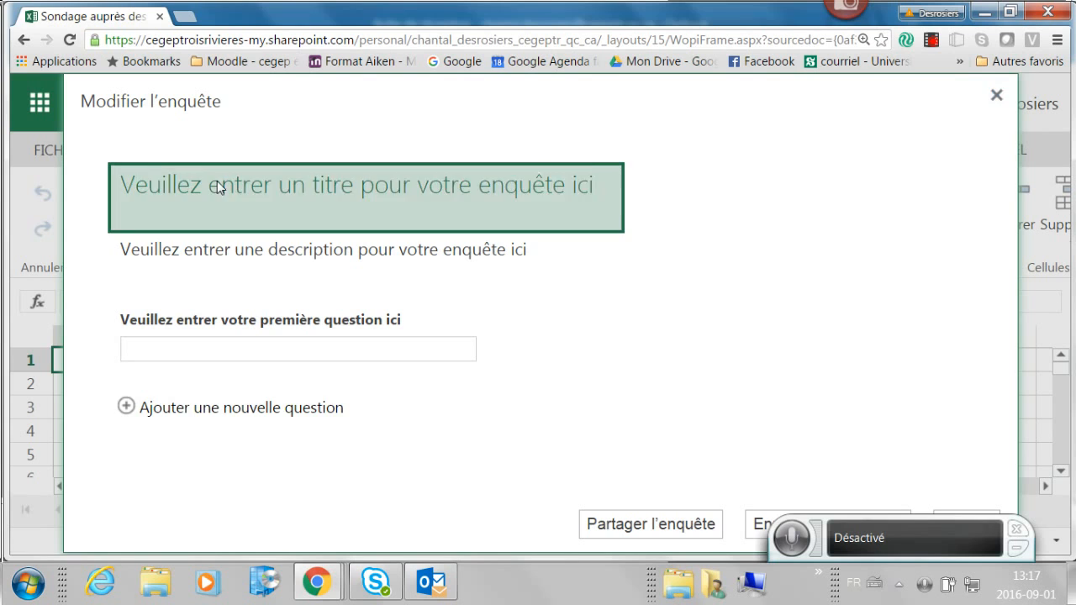
pyautogui.write('Sondage pour tous le')
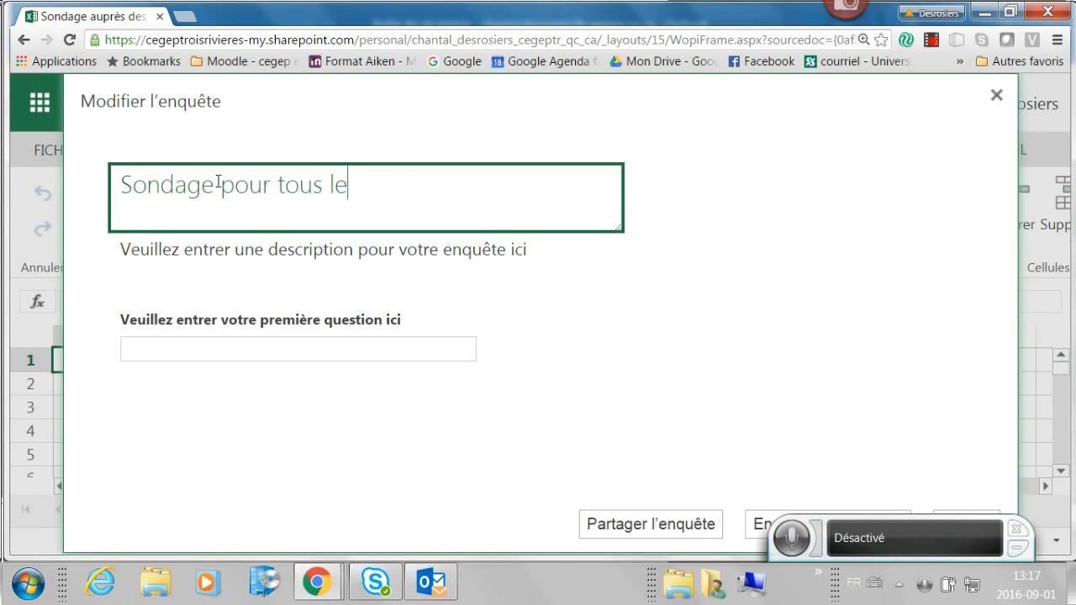
pyautogui.write('s enseignants')
# Step: Enter "Ssndage de qualité pour le comité de ....." as the survey description
pyautogui.click(184, 270)
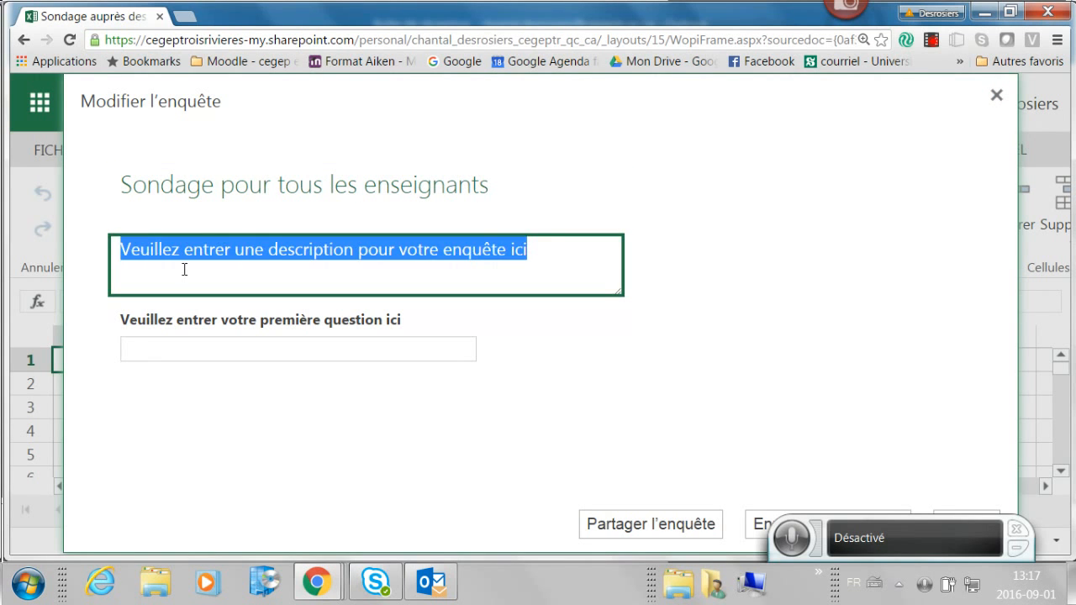
pyautogui.write('SOndage de qualité pour le comité de .....')
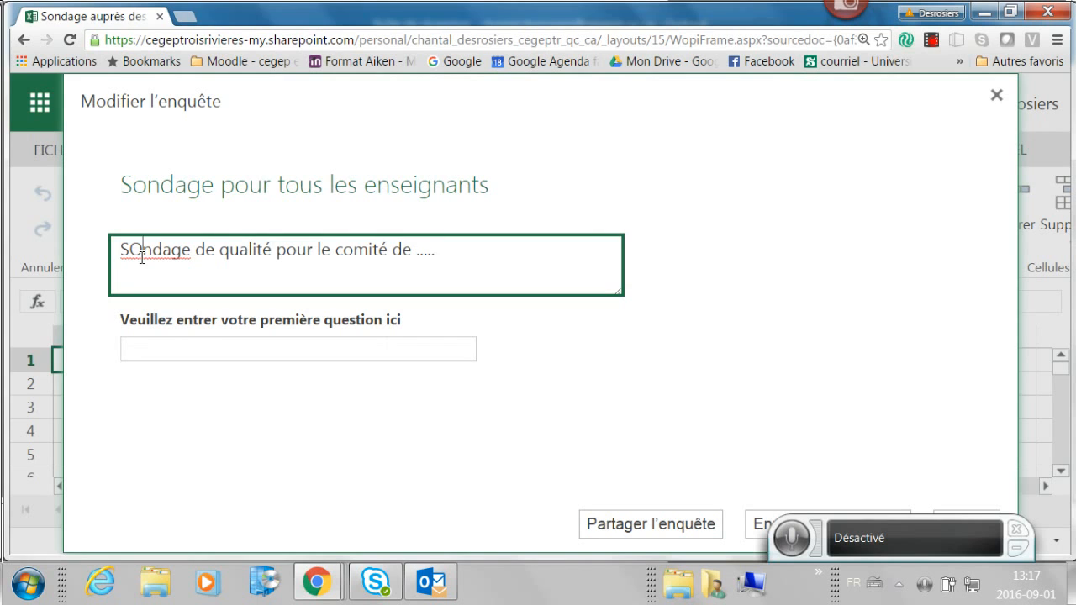
pyautogui.press('BackSpace')
pyautogui.write('s')
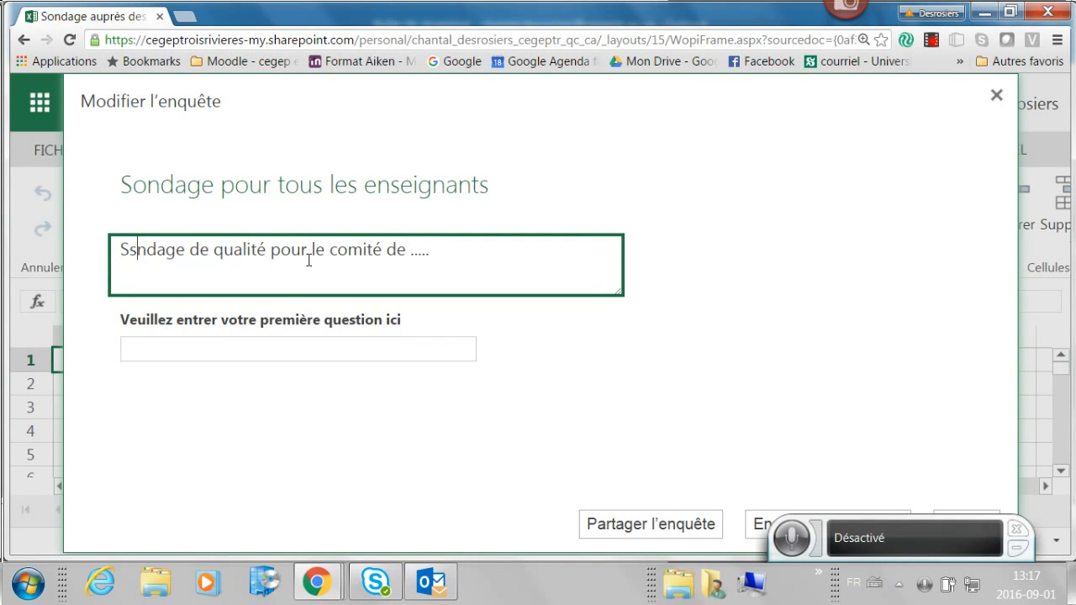
# Step: Add blank lines below the description's first line and close it with "Merci de répondre à ce sondage."
pyautogui.click(475, 250)
pyautogui.press('Return')
pyautogui.press('Return')
pyautogui.press('Return')
pyautogui.press('Return')
pyautogui.press('Return')
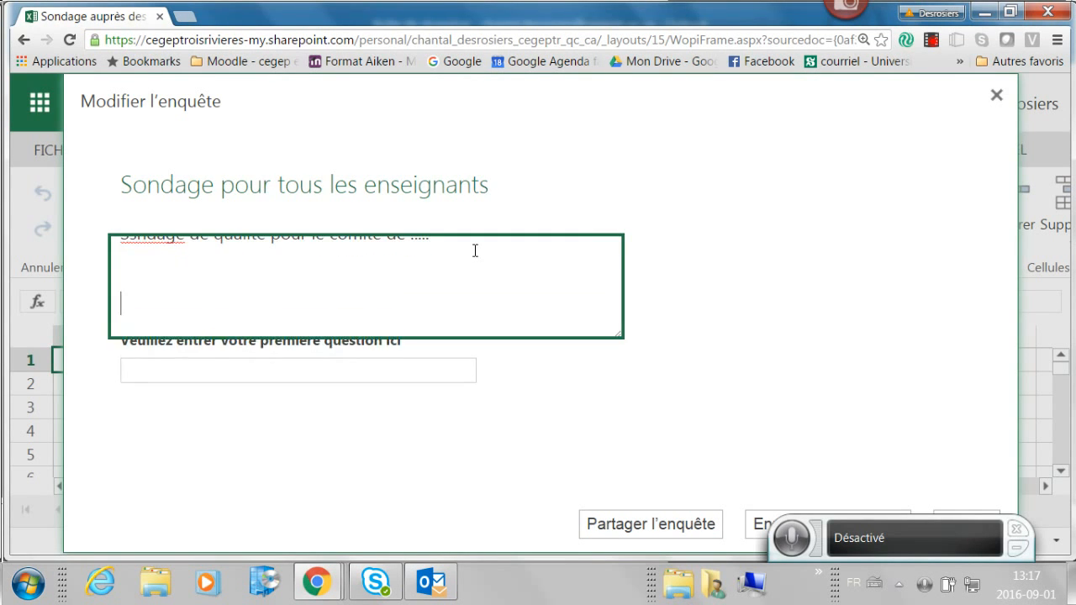
pyautogui.press('BackSpace')
pyautogui.press('BackSpace')
pyautogui.press('BackSpace')
pyautogui.press('BackSpace')
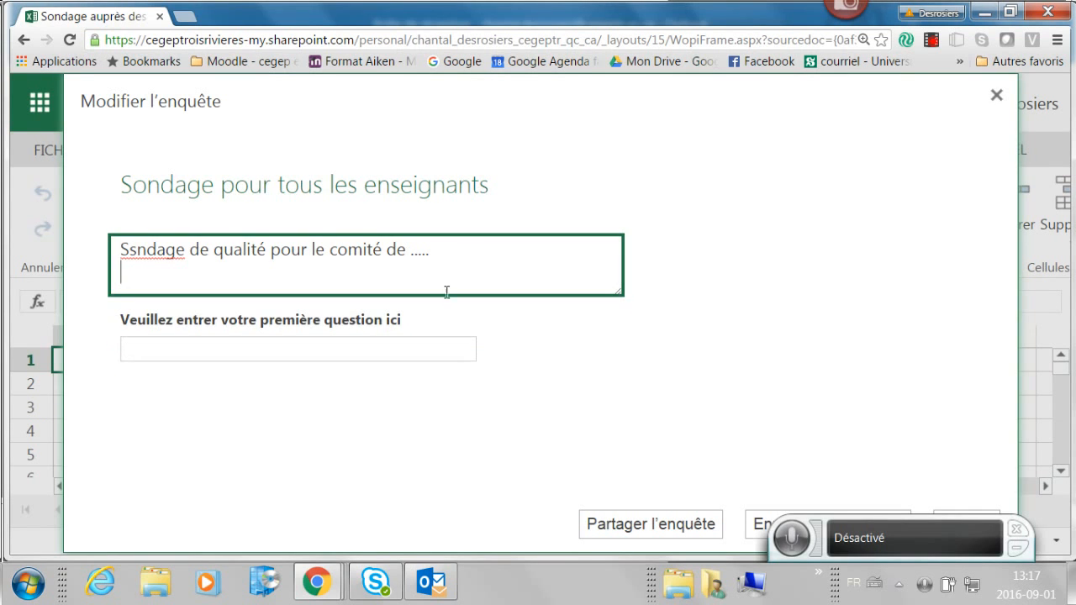
pyautogui.press('Return')
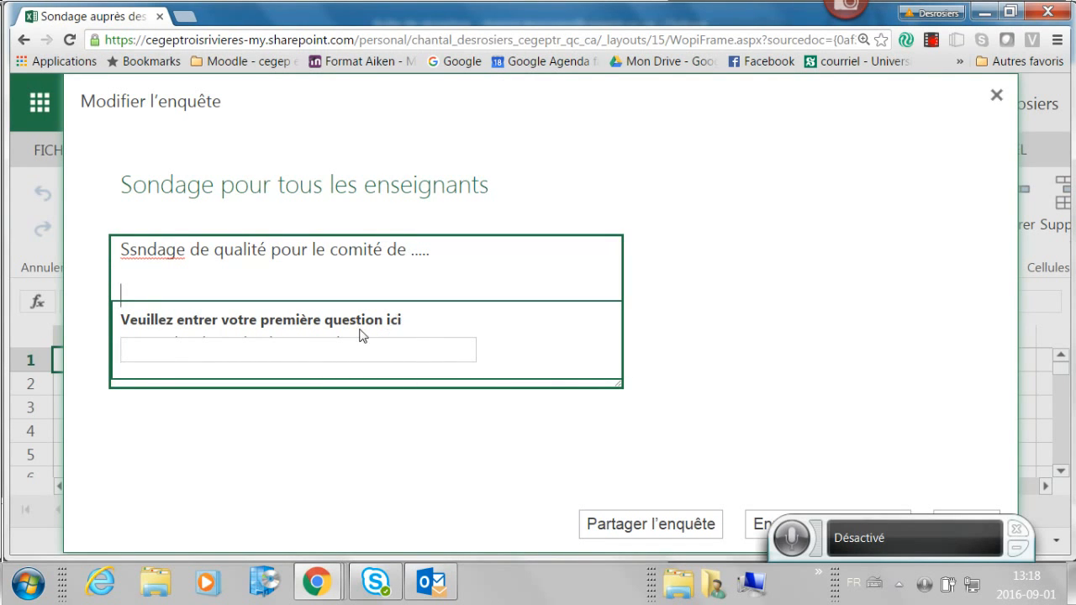
# Step: Word the first question "Quel est votre département ?" with the subtitle "Écrire le nom du département ou formation continue."
pyautogui.click(362, 335)
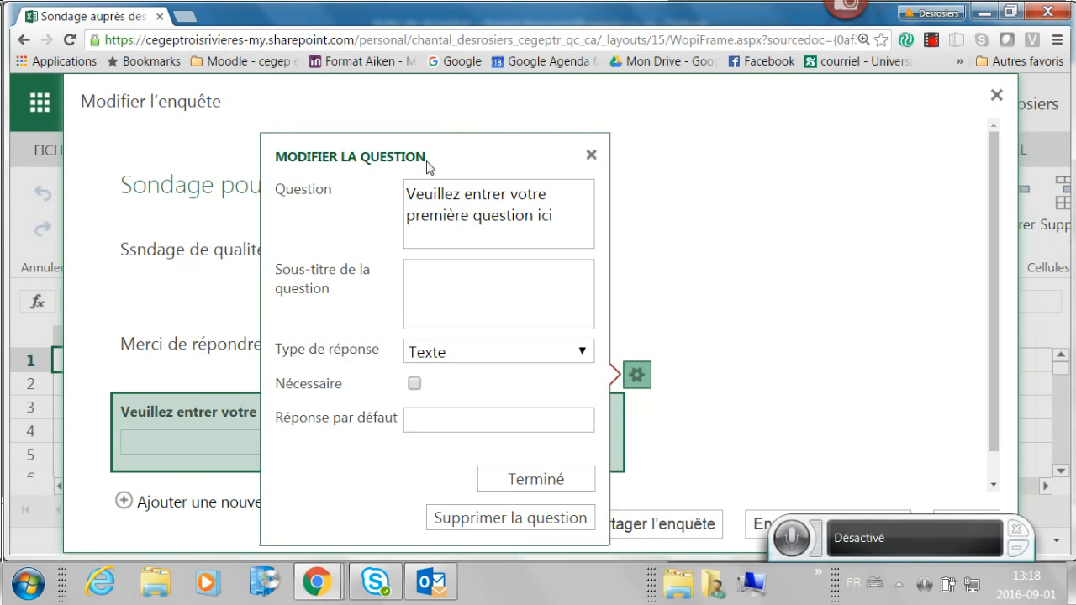
pyautogui.click(552, 223)
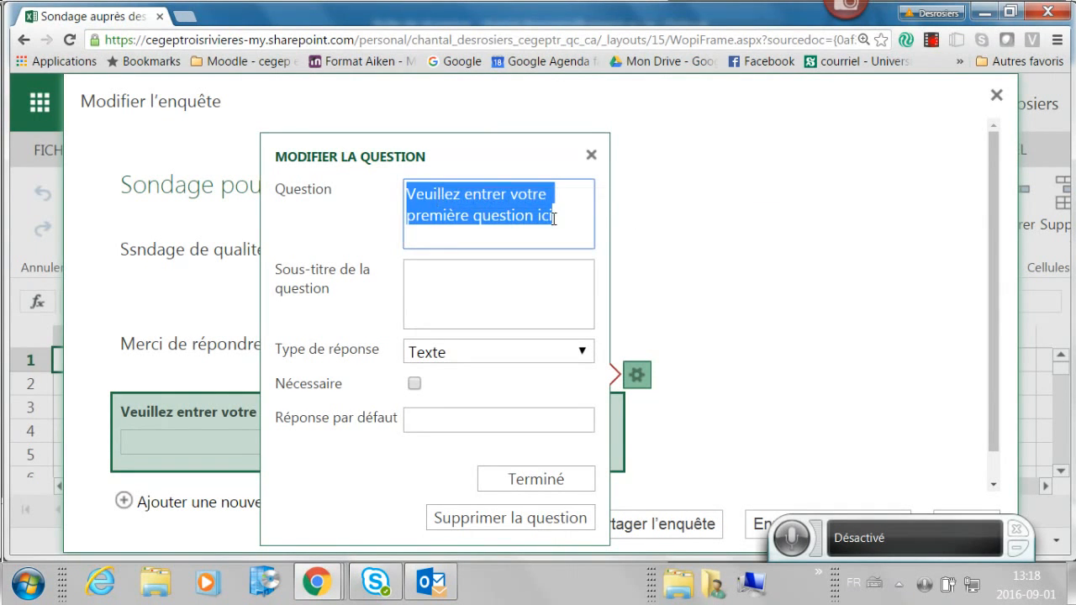
pyautogui.write('Quel e')
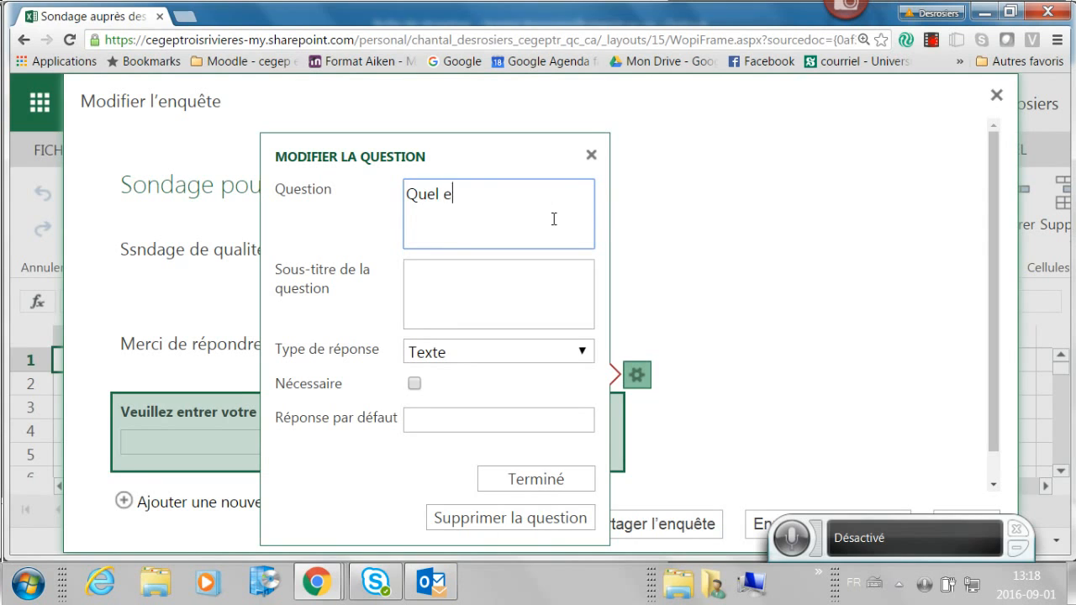
pyautogui.write('st votre département ?')
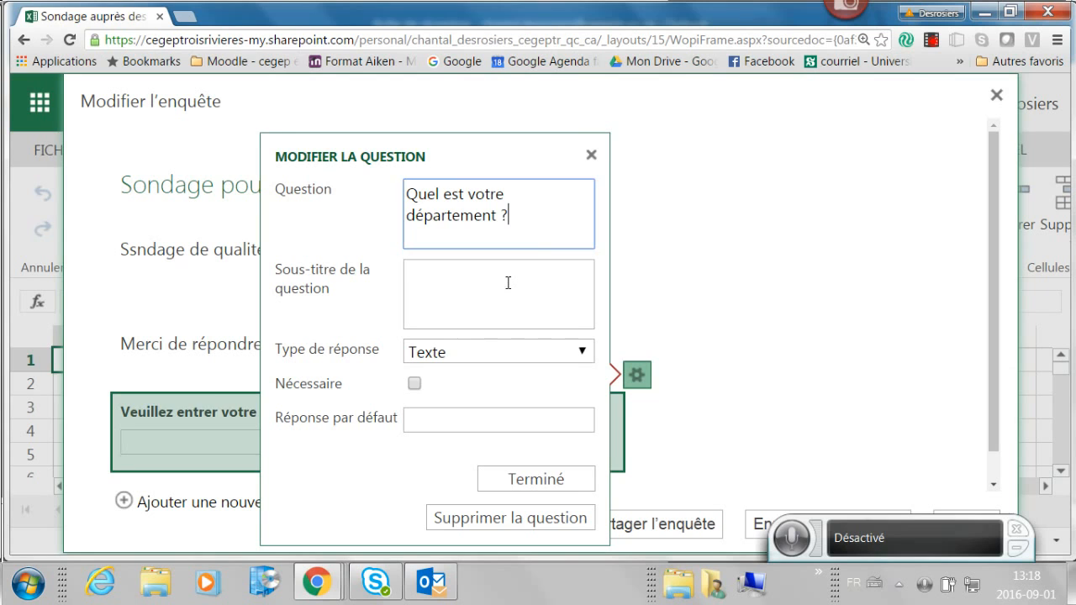
pyautogui.click(507, 283)
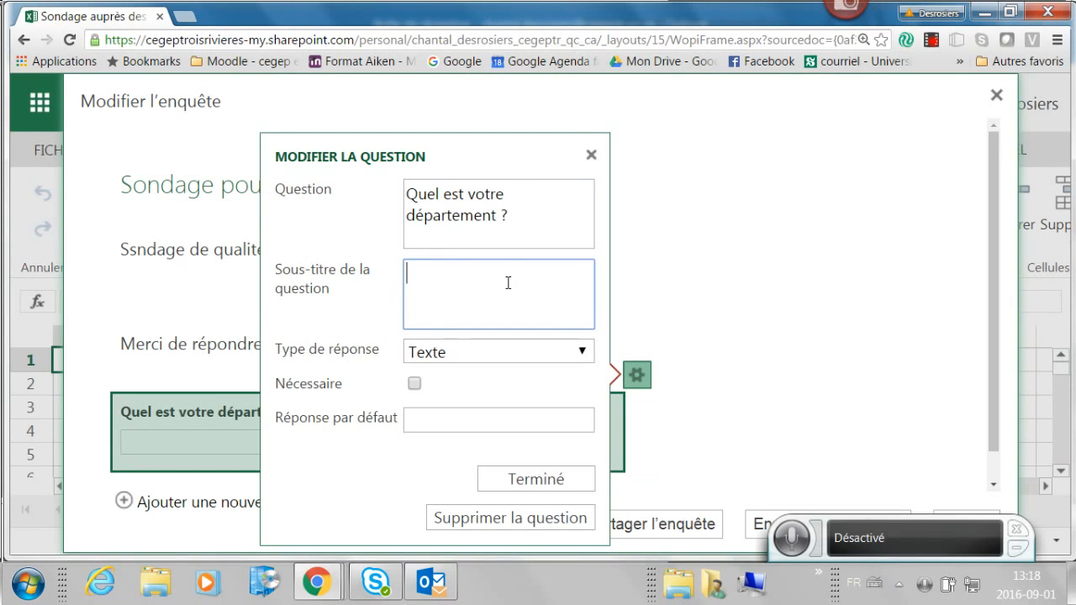
pyautogui.write('Écrire le nom du département ou ')
pyautogui.write('form')
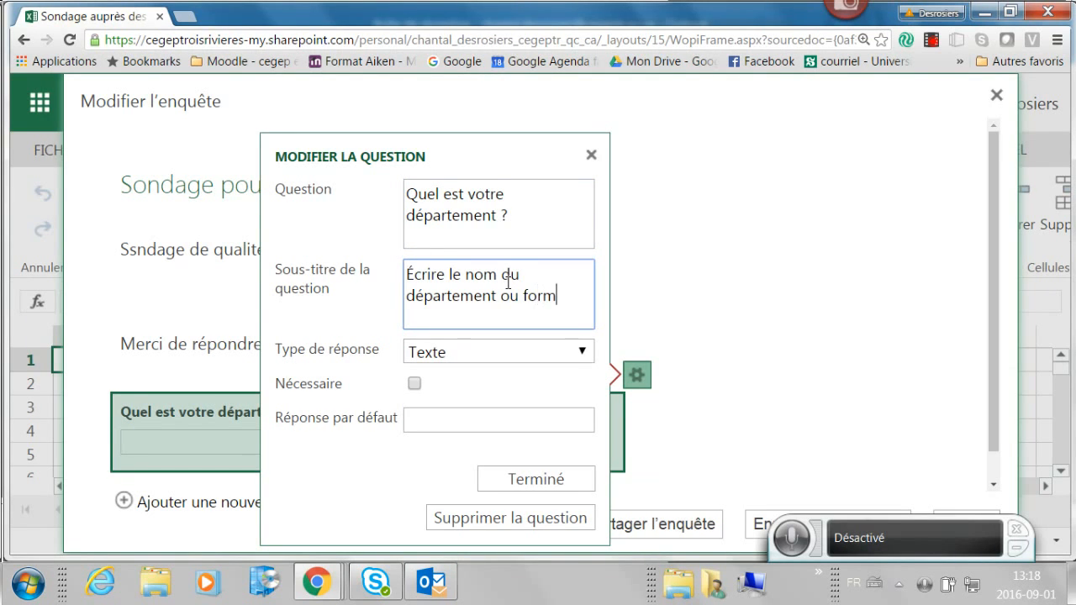
pyautogui.write('ation continue.')
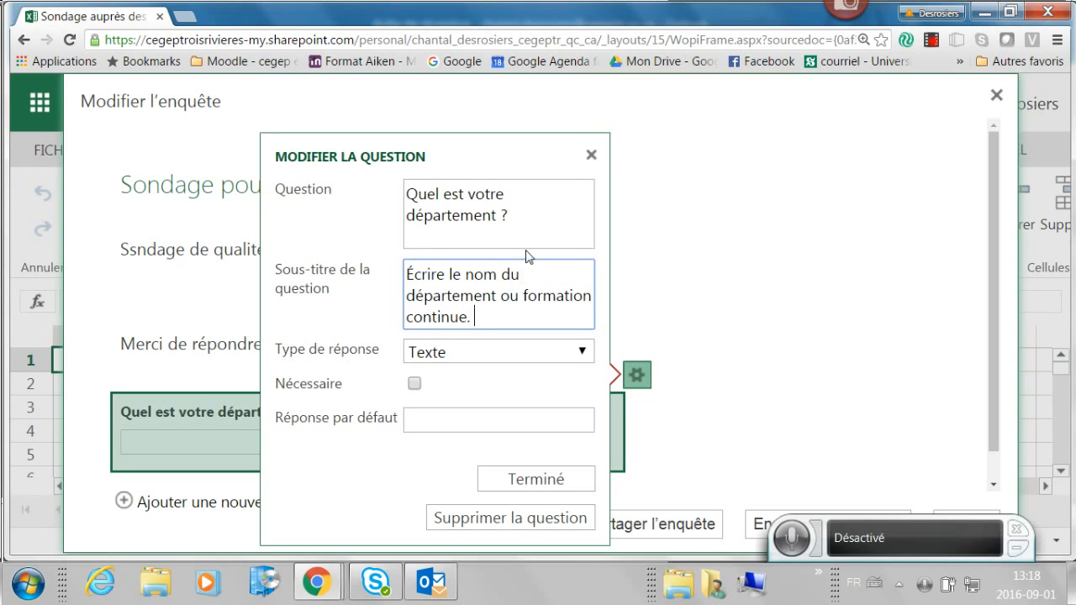
# Step: Keep Texte as the department question's response type, make the answer required, and finish the question
pyautogui.click(470, 353)
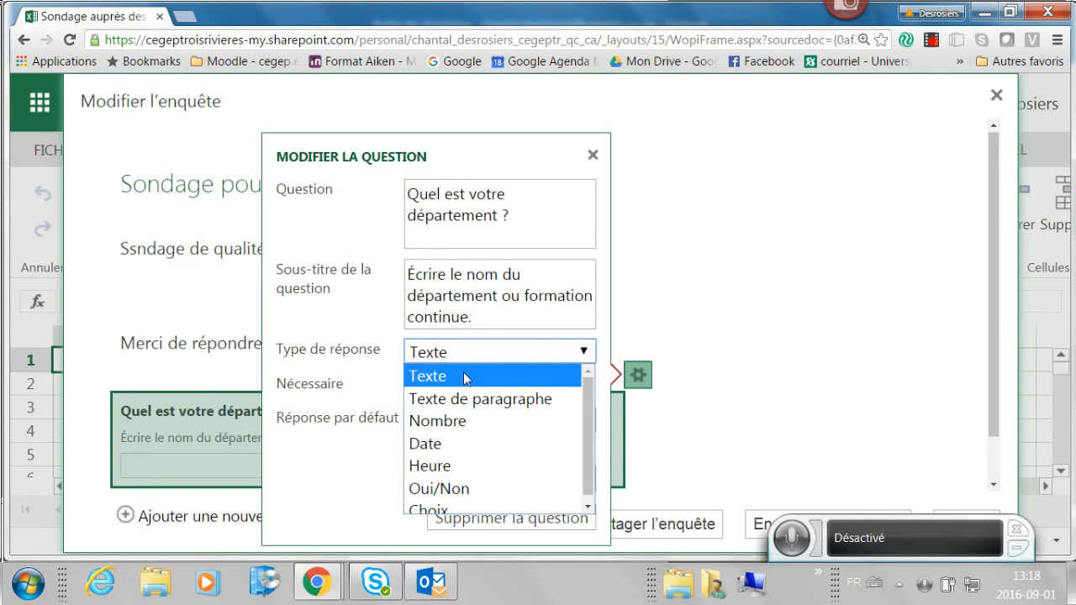
pyautogui.click(479, 355)
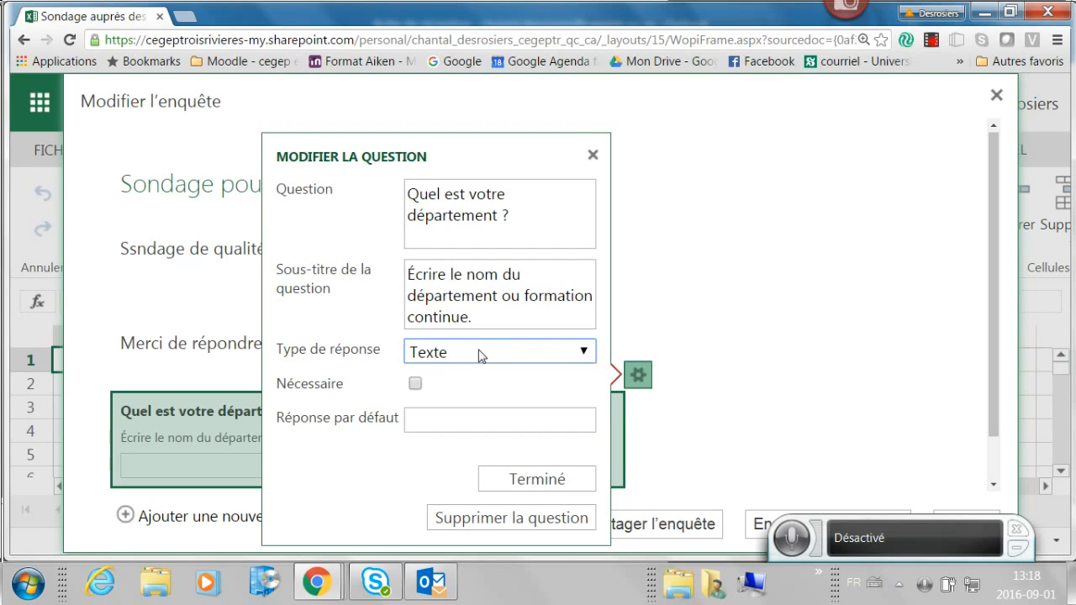
pyautogui.click(415, 384)
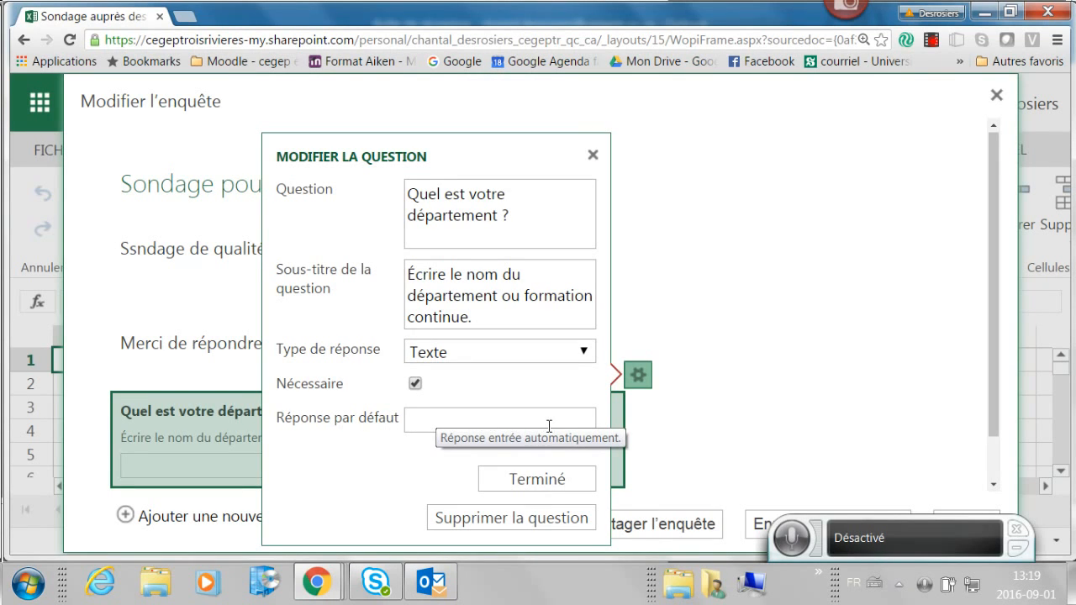
pyautogui.click(534, 481)
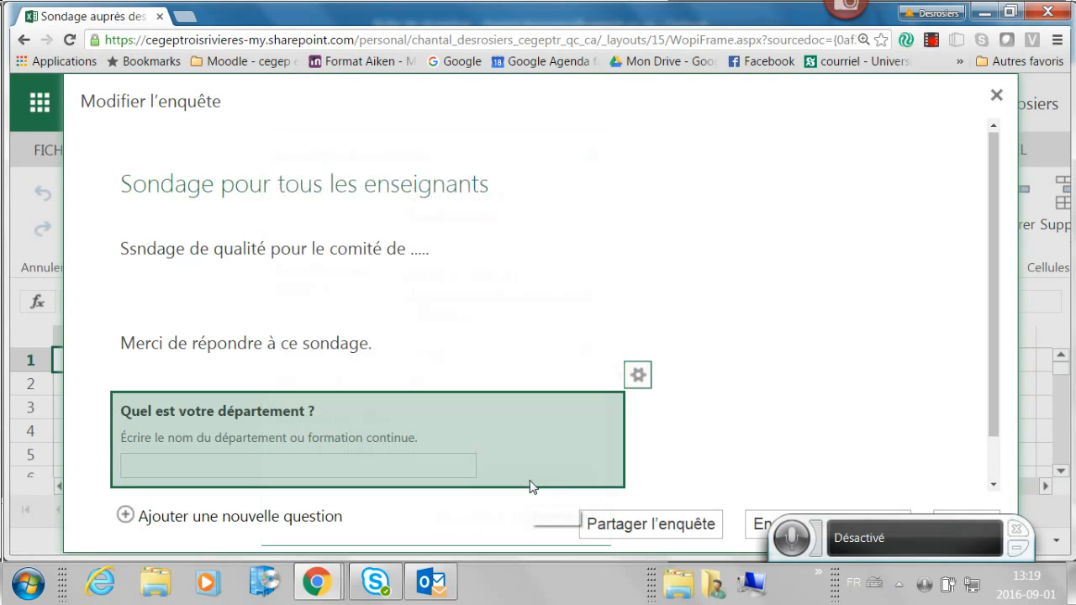
# Step: Reopen the department question's settings for review and close them without changes
pyautogui.scroll(-1, 606, 458)
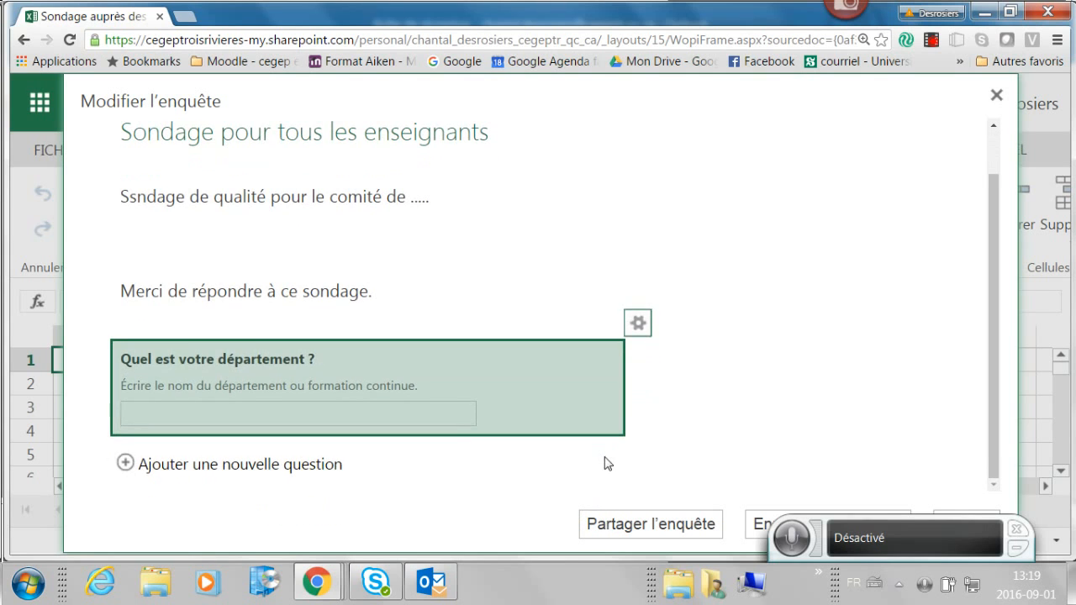
pyautogui.click(637, 323)
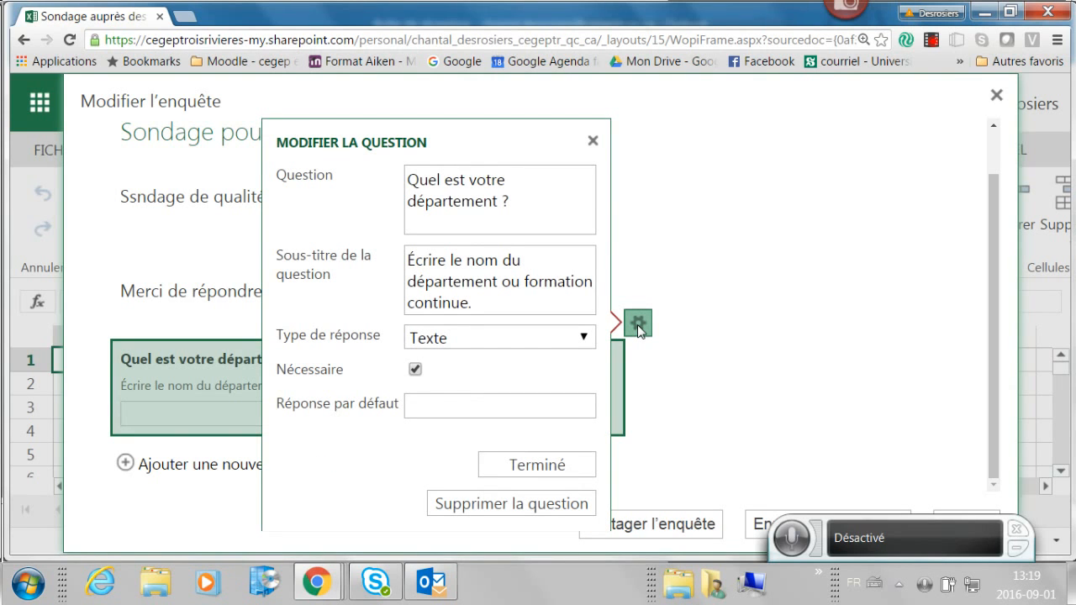
pyautogui.click(726, 352)
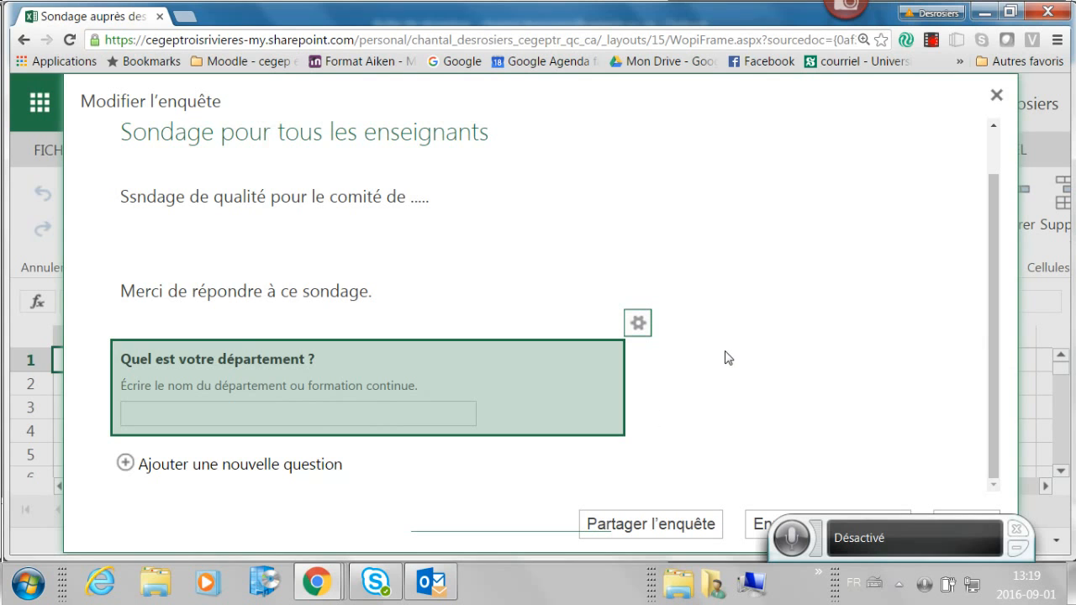
# Step: Add a second question, "Quel est votre âge ?", with the subtitle "Écrire un nombre entier."
pyautogui.click(164, 469)
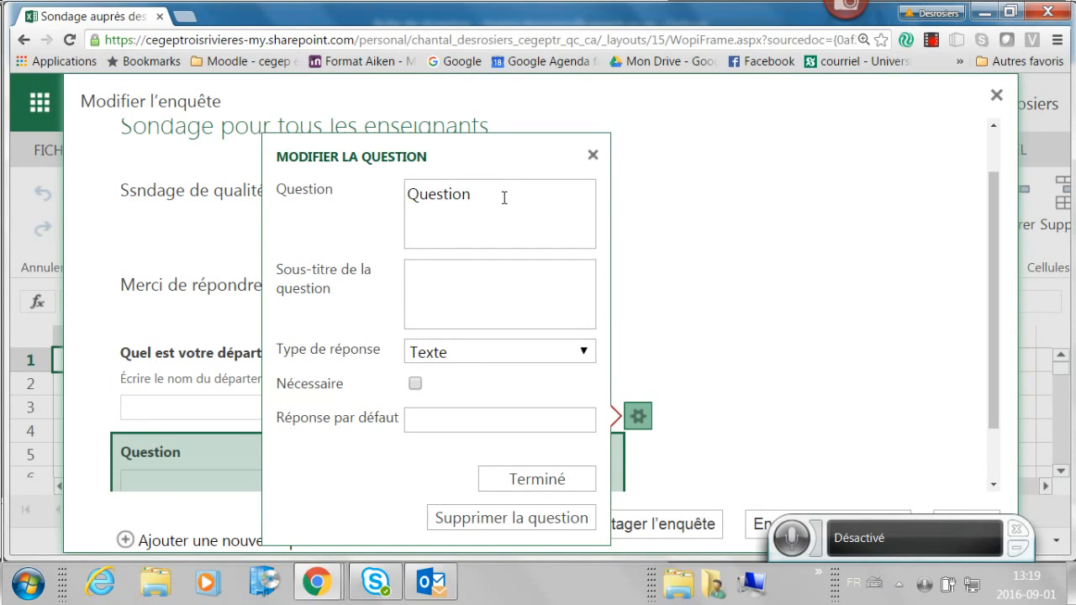
pyautogui.doubleClick(440, 193)
pyautogui.write('Quel')
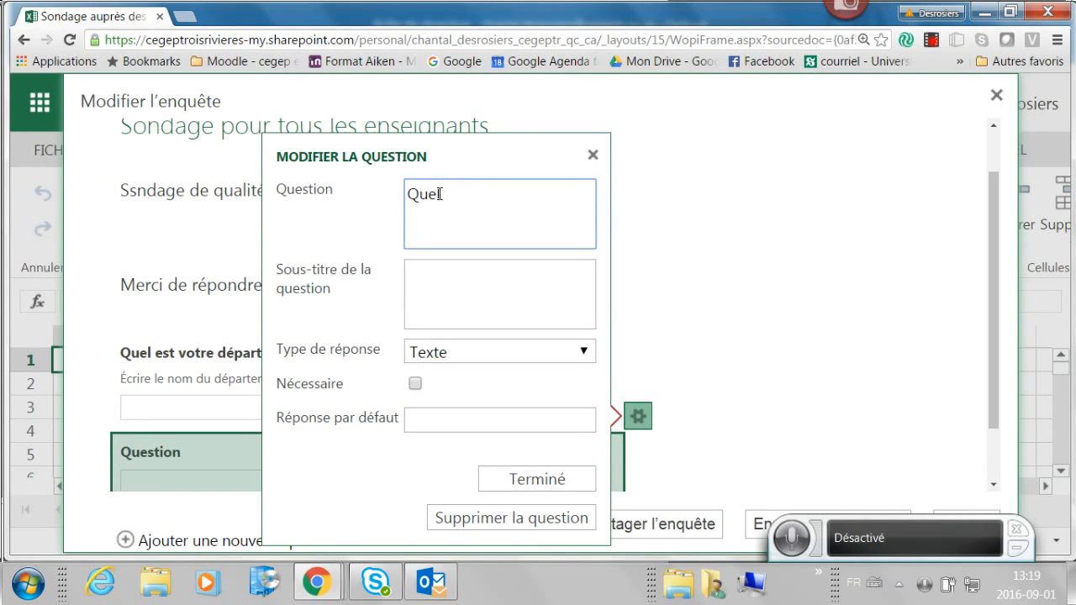
pyautogui.write(' est votre âge ?')
pyautogui.click(508, 302)
pyautogui.write('Éc')
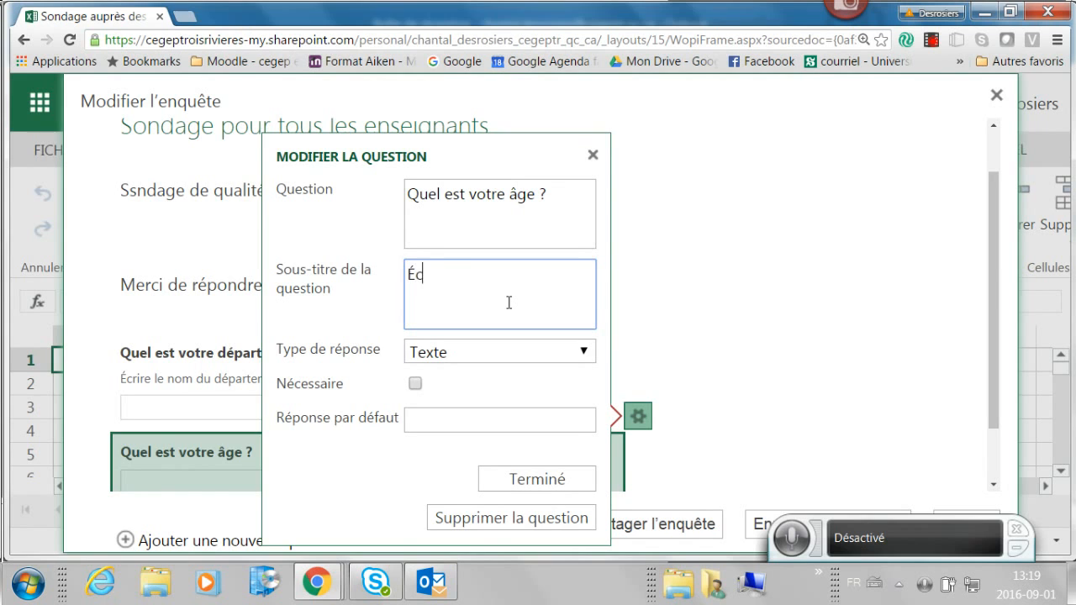
pyautogui.write('rire un nombr')
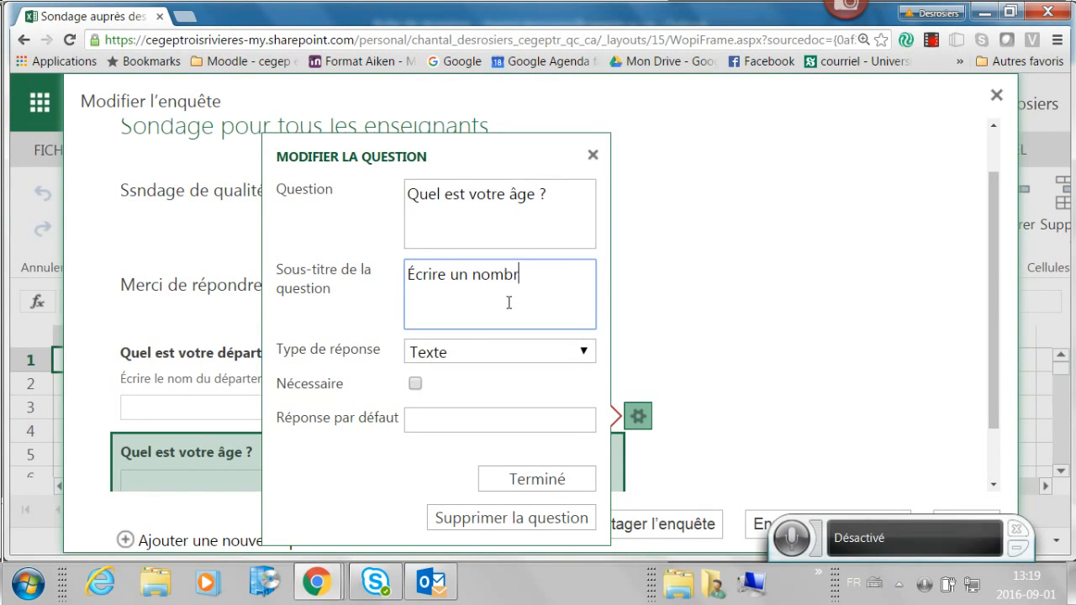
pyautogui.write('e entier.')
# Step: Set the age question's response type to Nombre and make the answer required
pyautogui.click(508, 357)
pyautogui.click(471, 422)
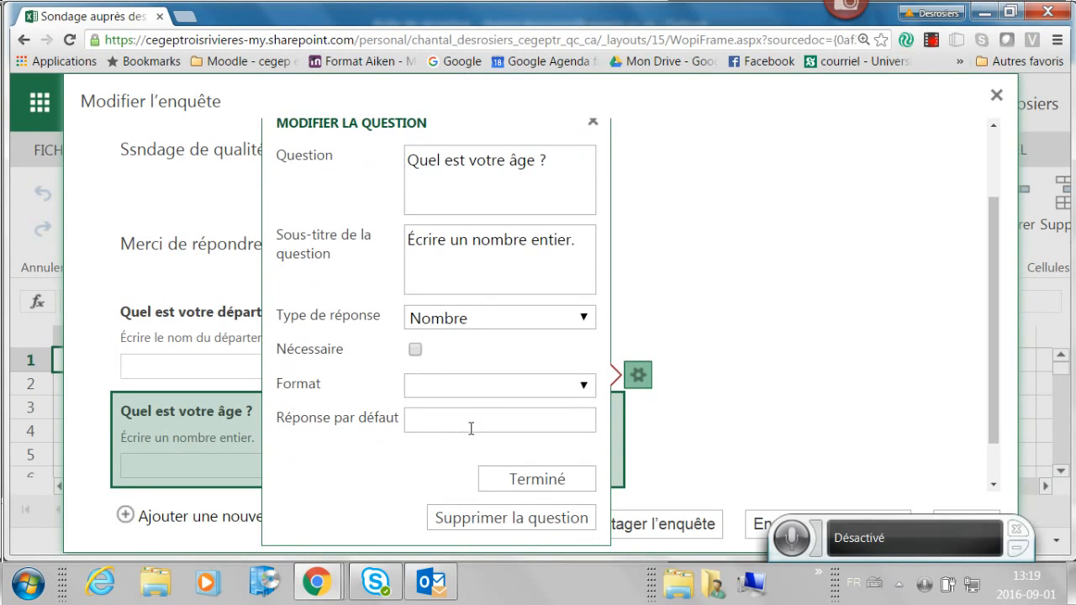
pyautogui.click(414, 350)
# Step: Set the age answer's format to Décimale fixe with 0 decimals and finish the question
pyautogui.click(471, 390)
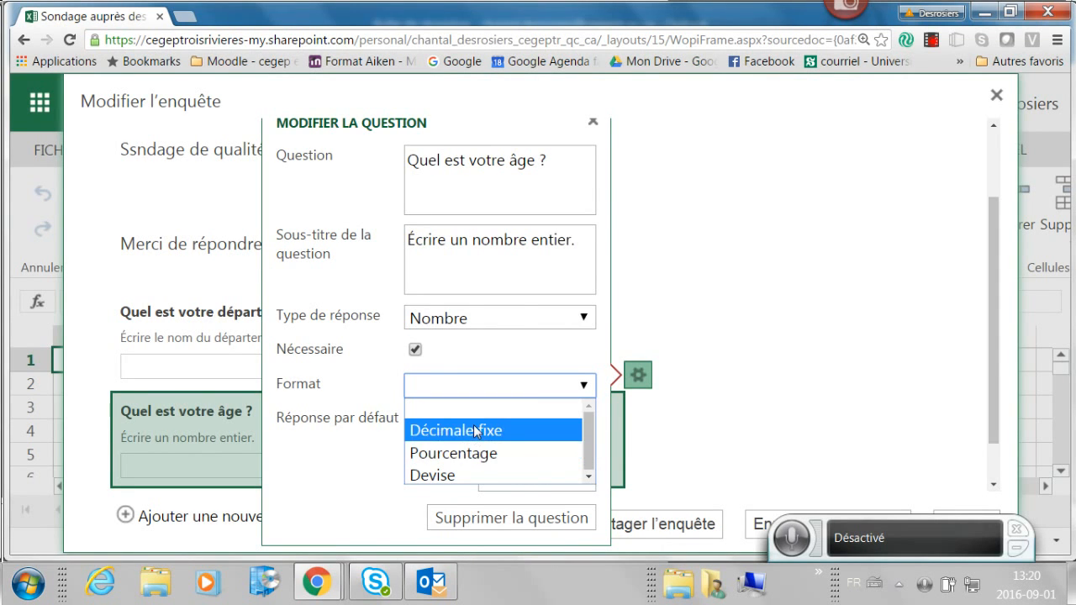
pyautogui.click(473, 427)
pyautogui.click(473, 393)
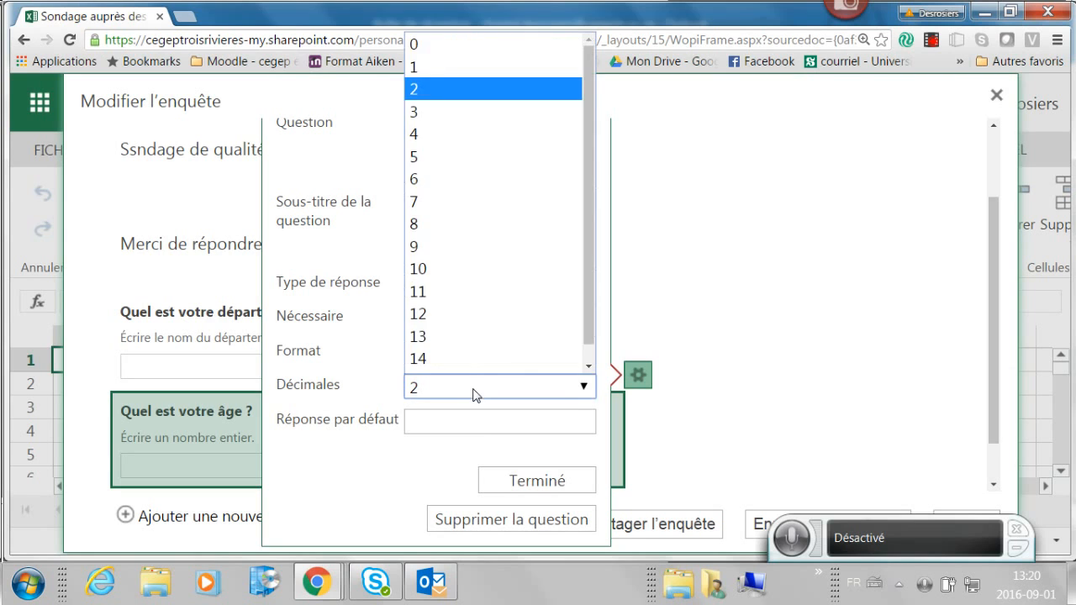
pyautogui.scroll(1, 586, 96)
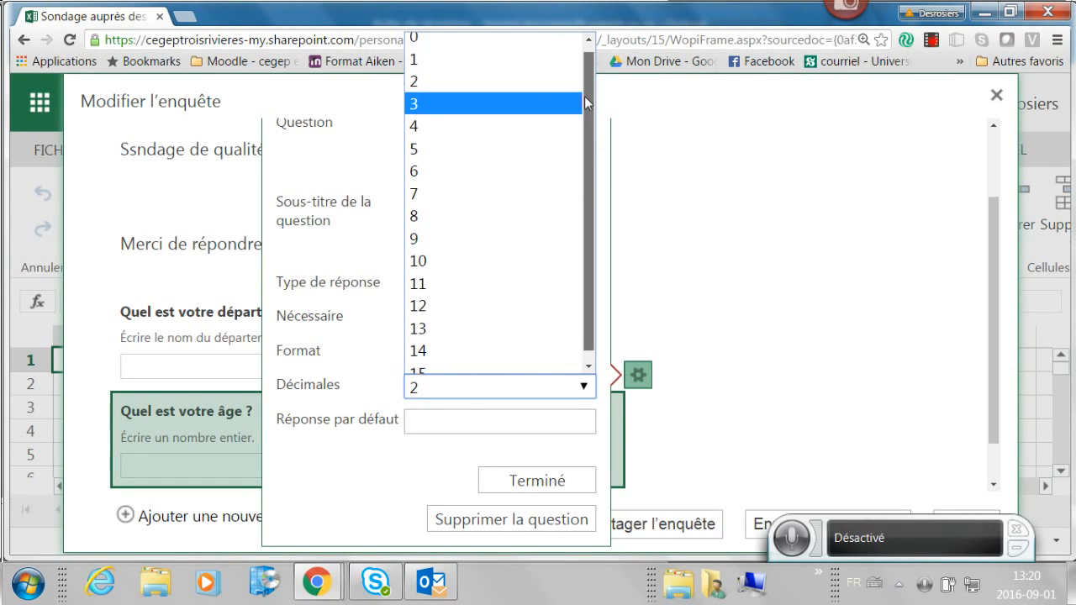
pyautogui.click(478, 46)
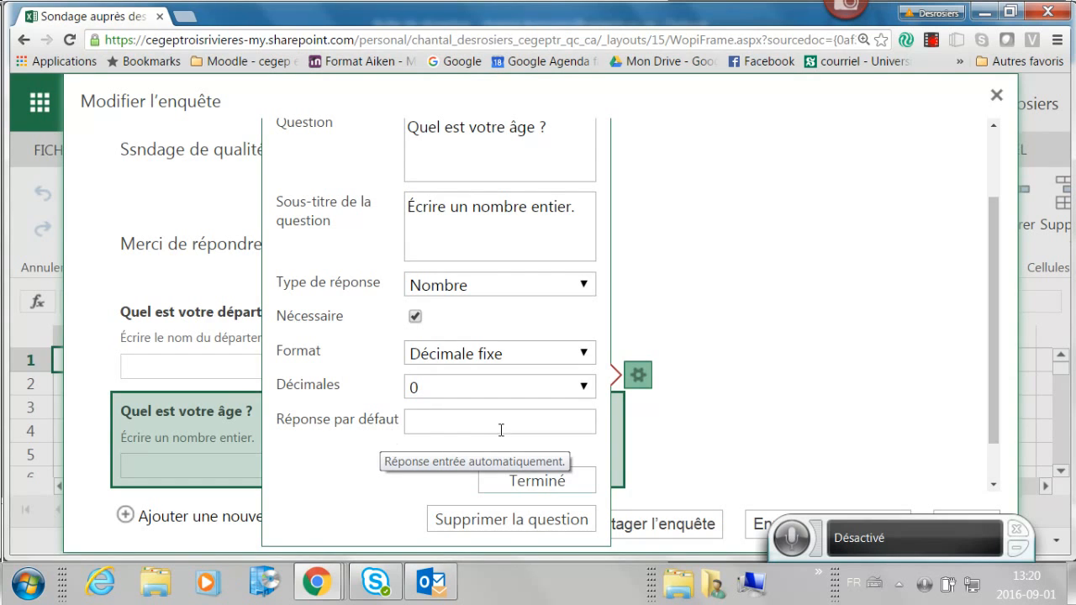
pyautogui.click(531, 480)
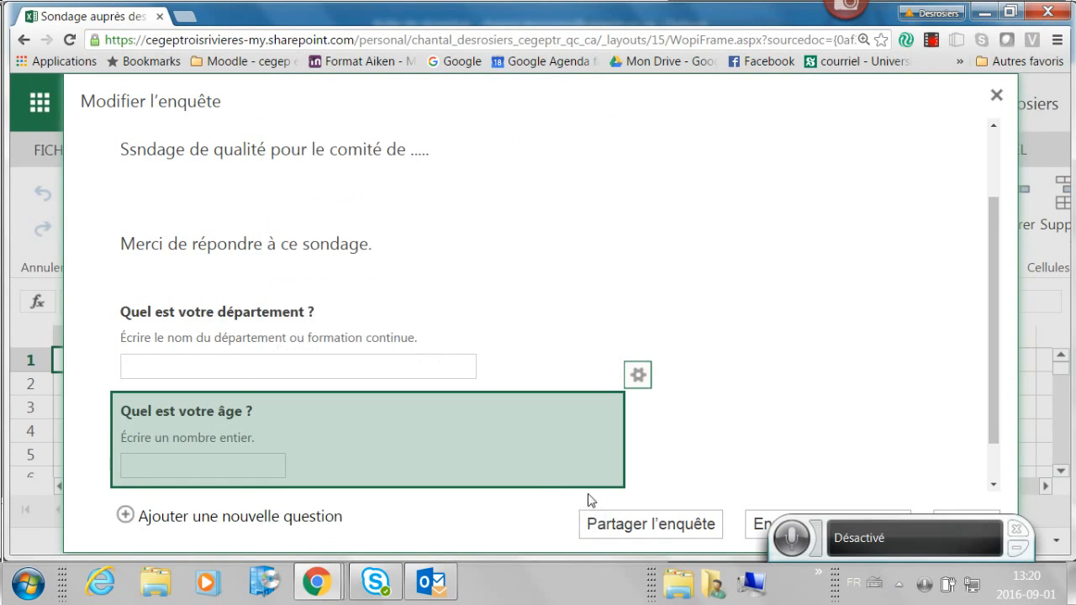
# Step: Add a third question to the survey and set its response type to Texte de paragraphe
pyautogui.scroll(-1, 743, 429)
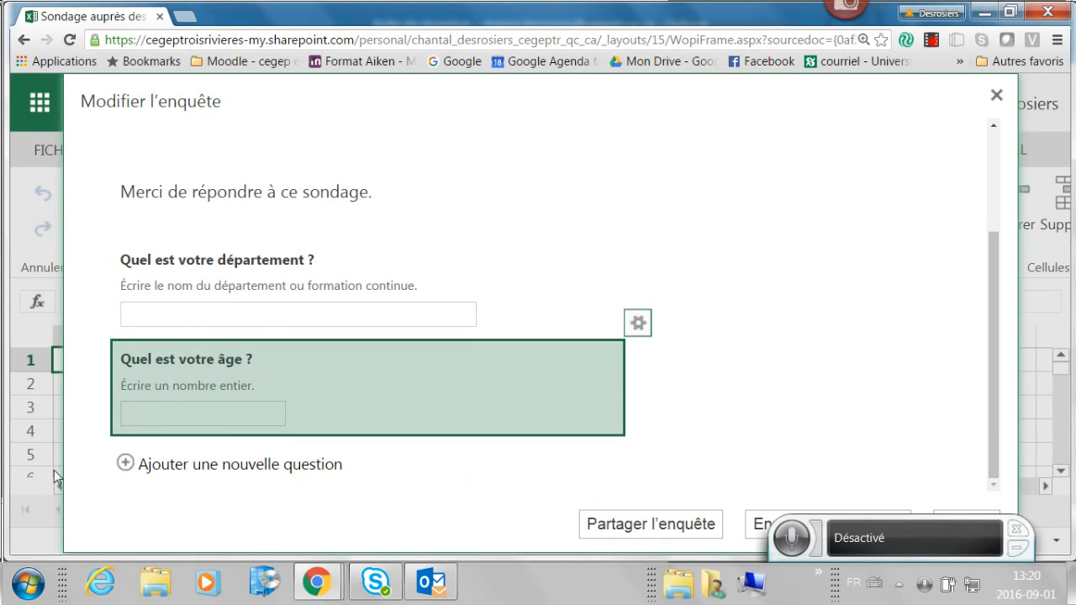
pyautogui.click(203, 471)
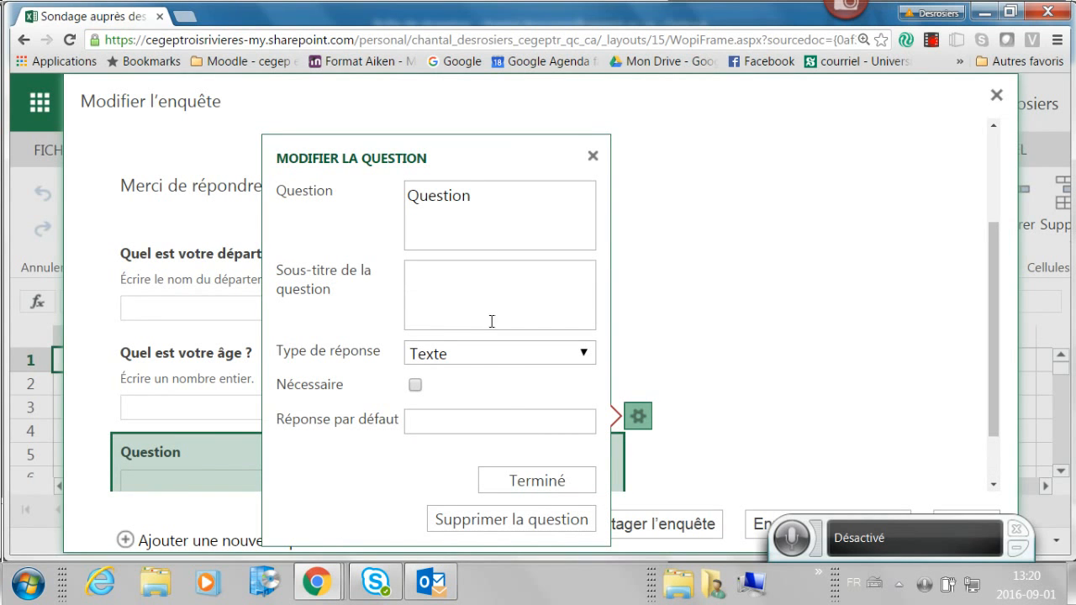
pyautogui.click(491, 356)
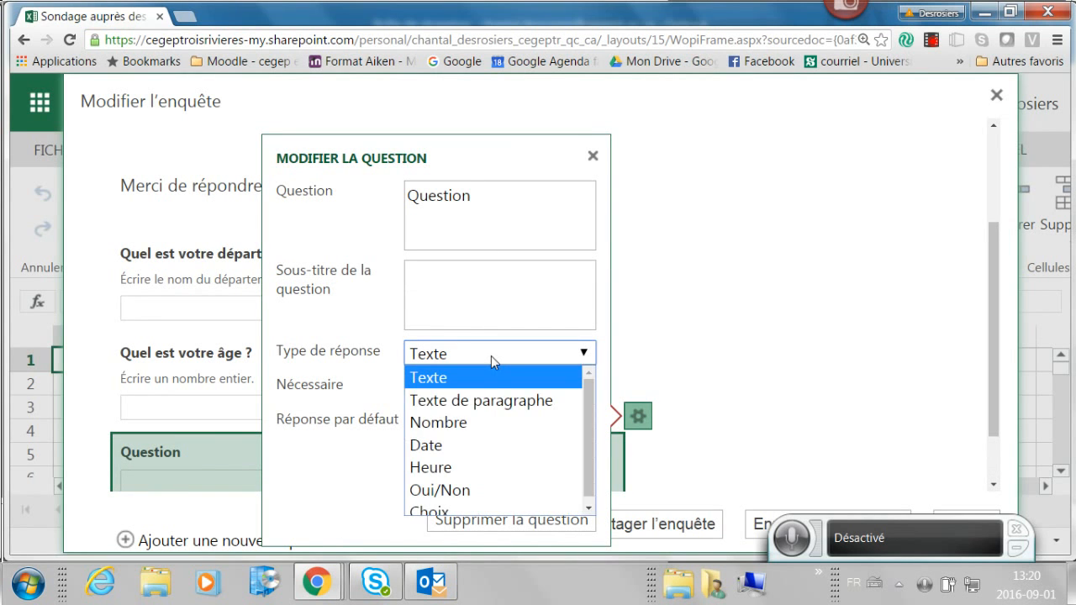
pyautogui.click(493, 400)
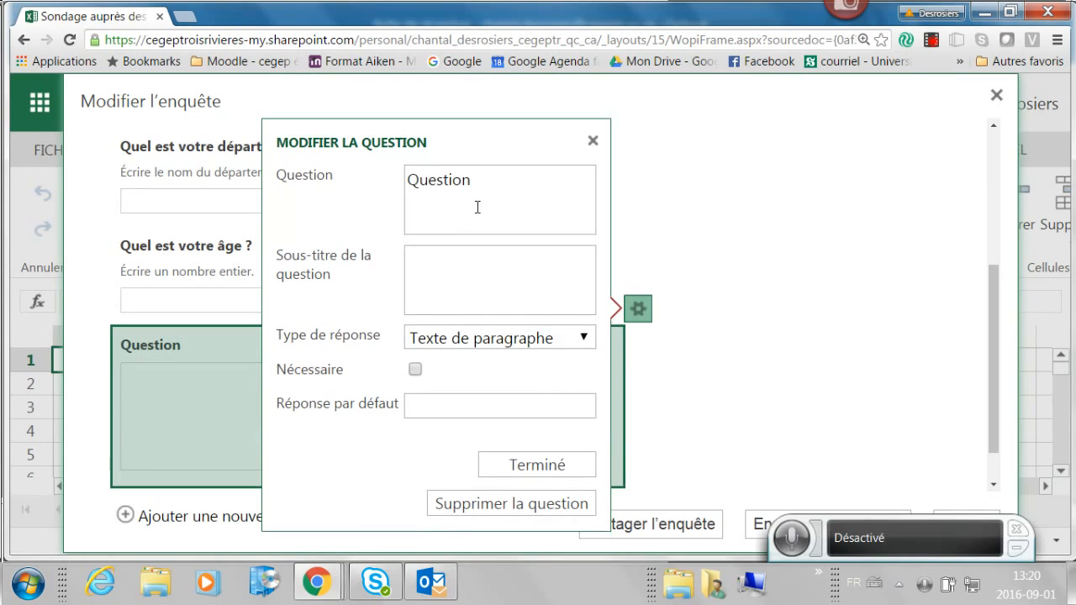
# Step: Title the paragraph question "Décrivez-vous comme enseignant ?" with the subtitle "!0 linges maximum", make it required and finish it
pyautogui.doubleClick(413, 178)
pyautogui.write('Décrivez-vous comme enseignant ?')
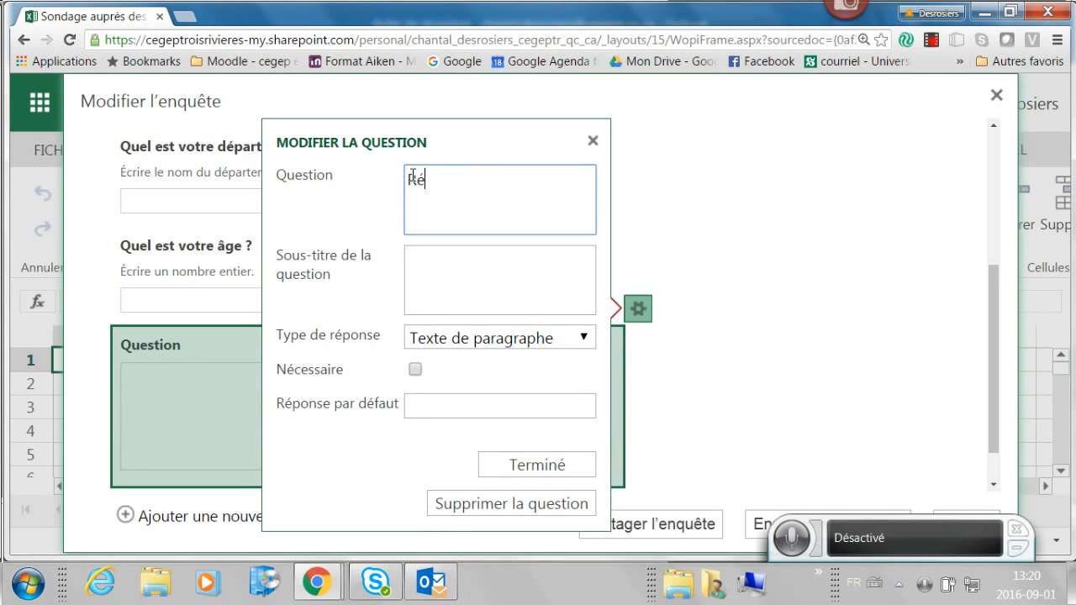
pyautogui.press('Tab')
pyautogui.write('!0 linges maximum')
pyautogui.click(415, 369)
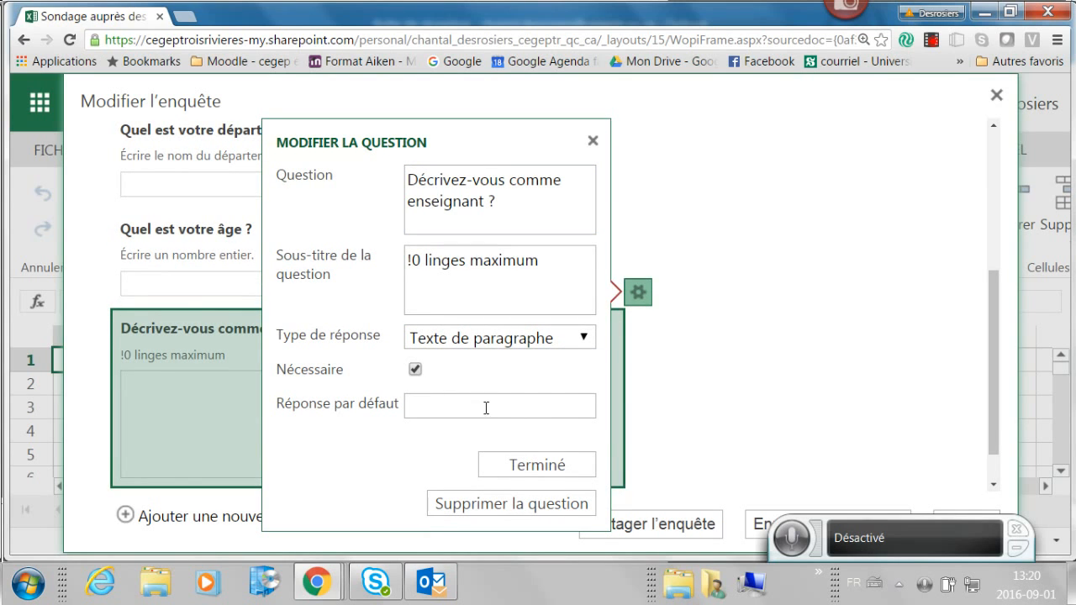
pyautogui.click(586, 465)
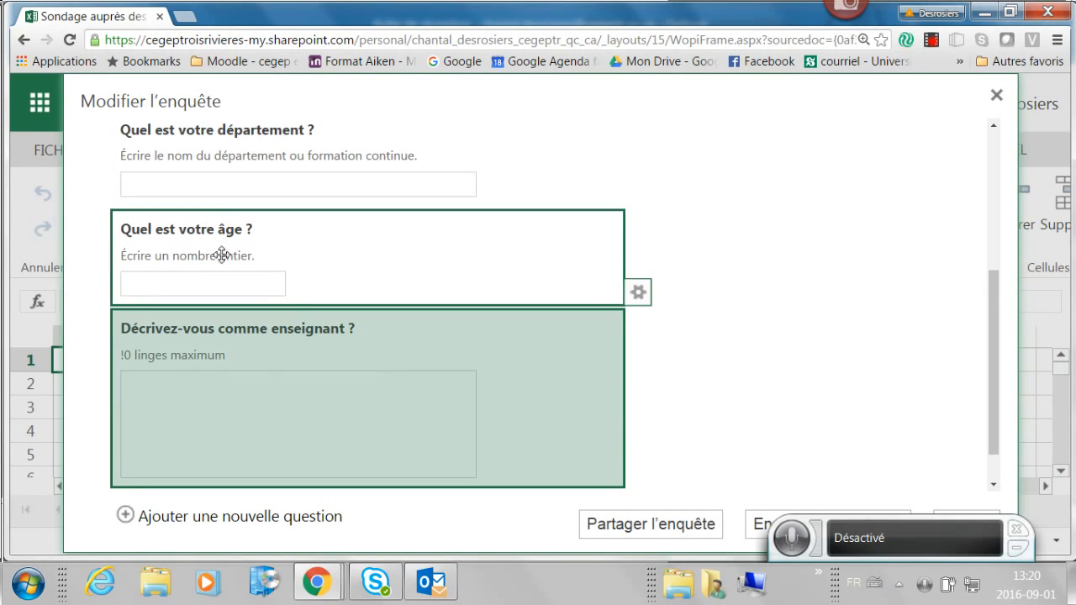
# Step: Add a Date question titled "Quelle est votre date de naissance ?", correcting the spelling of "Quelle"
pyautogui.scroll(-1, 259, 364)
pyautogui.scroll(-1, 259, 362)
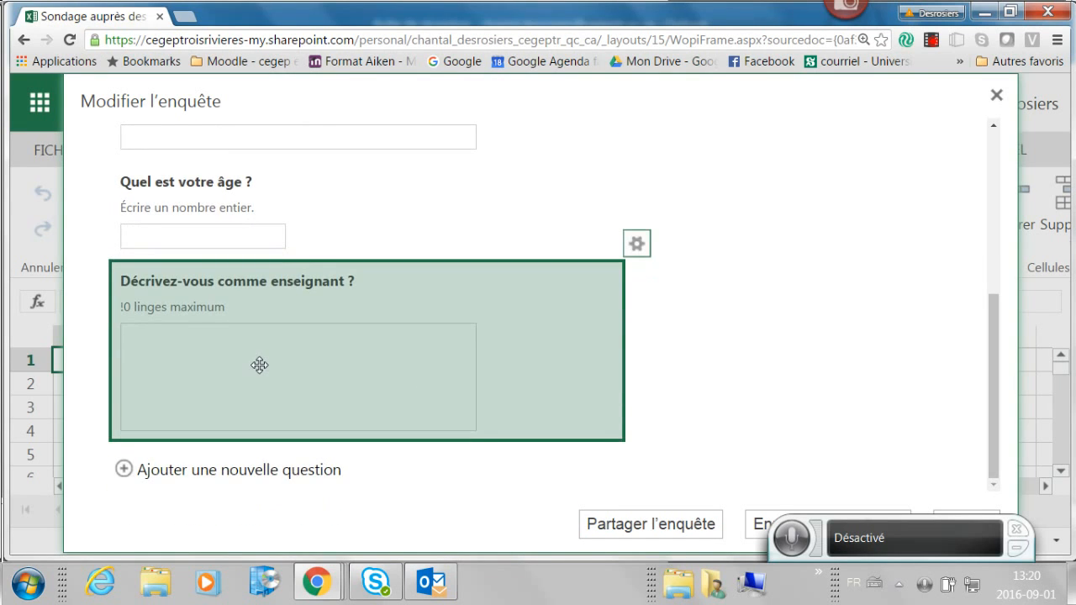
pyautogui.click(230, 468)
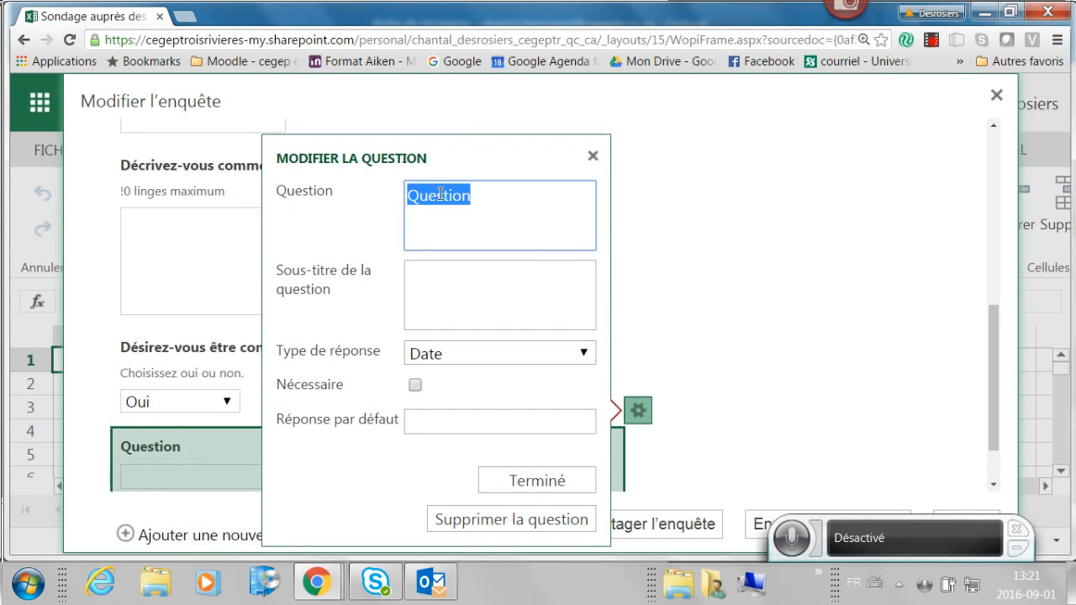
pyautogui.write('Quel')
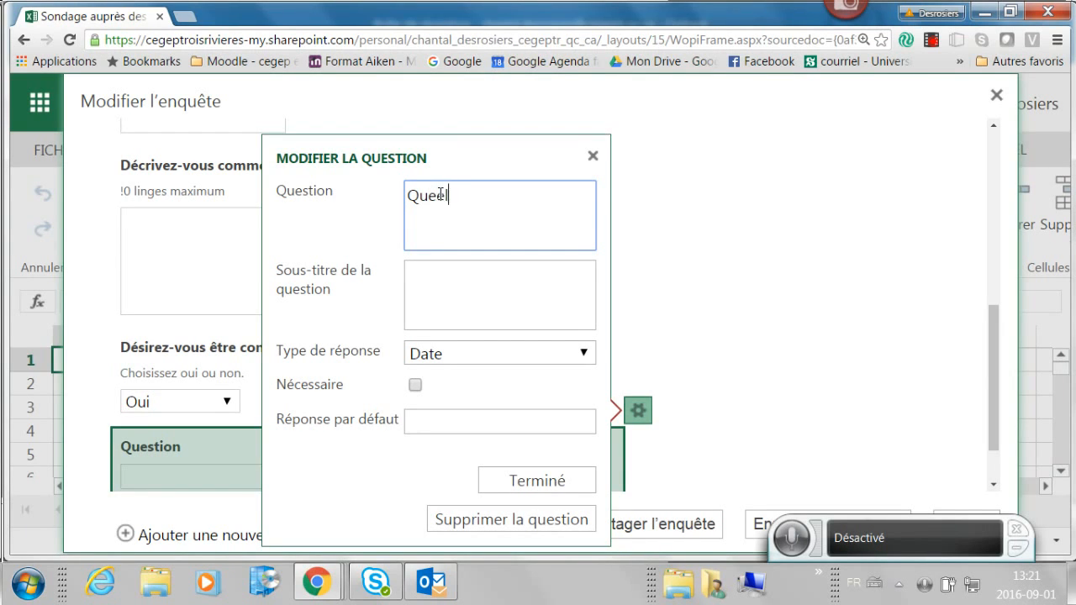
pyautogui.write('le est votre')
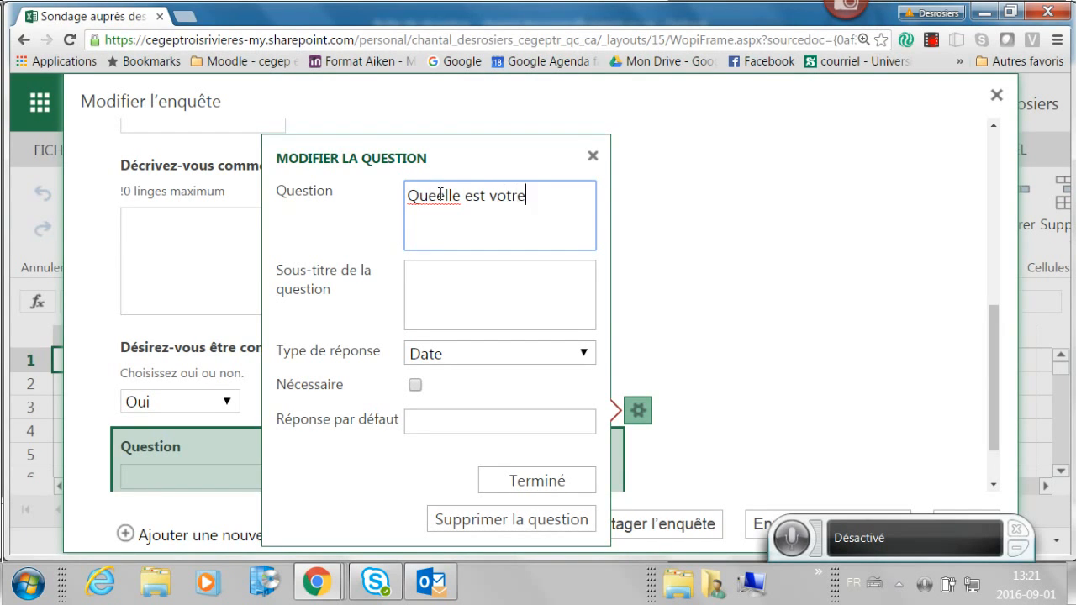
pyautogui.write(' date de nai')
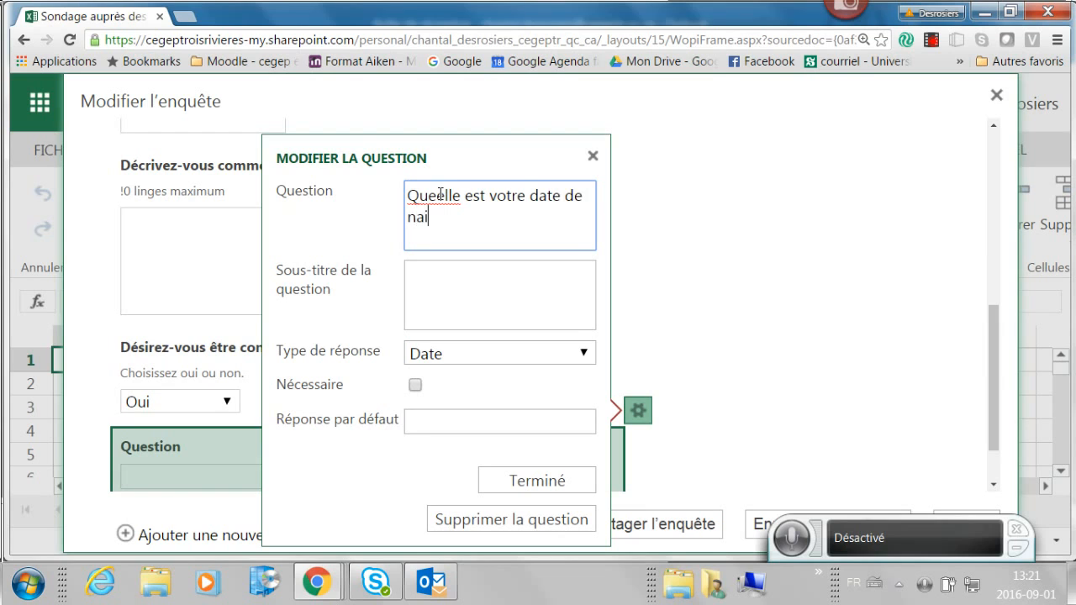
pyautogui.write('ssance ?')
pyautogui.click(443, 195)
pyautogui.press('BackSpace')
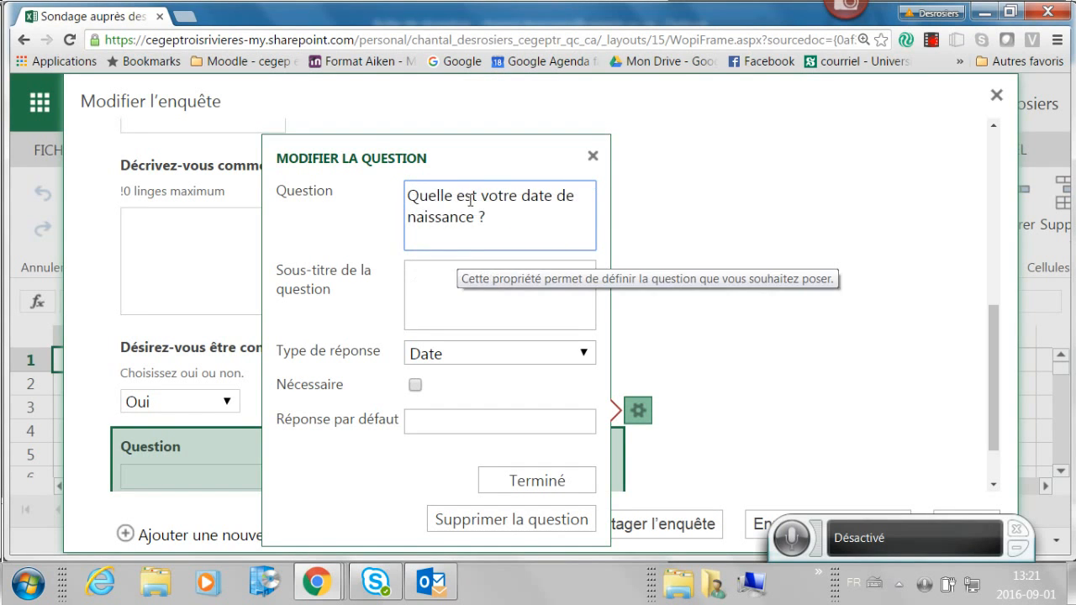
# Step: Give the birth date question the subtitle "Utilisez le format jj/mm/aaaa" and finish the question
pyautogui.click(427, 275)
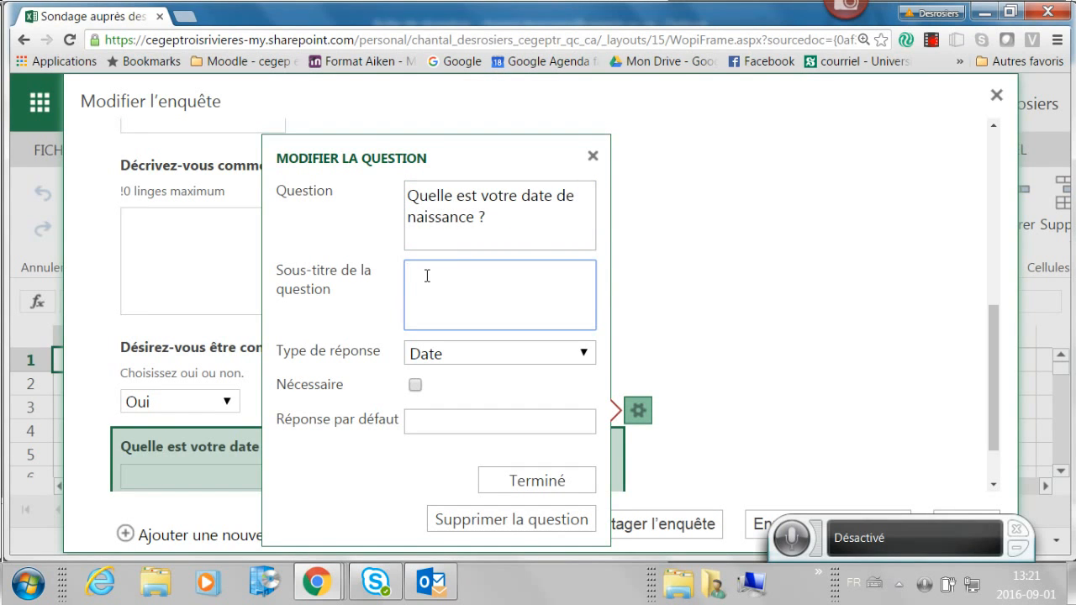
pyautogui.write('Utilisez le format jj/mm/')
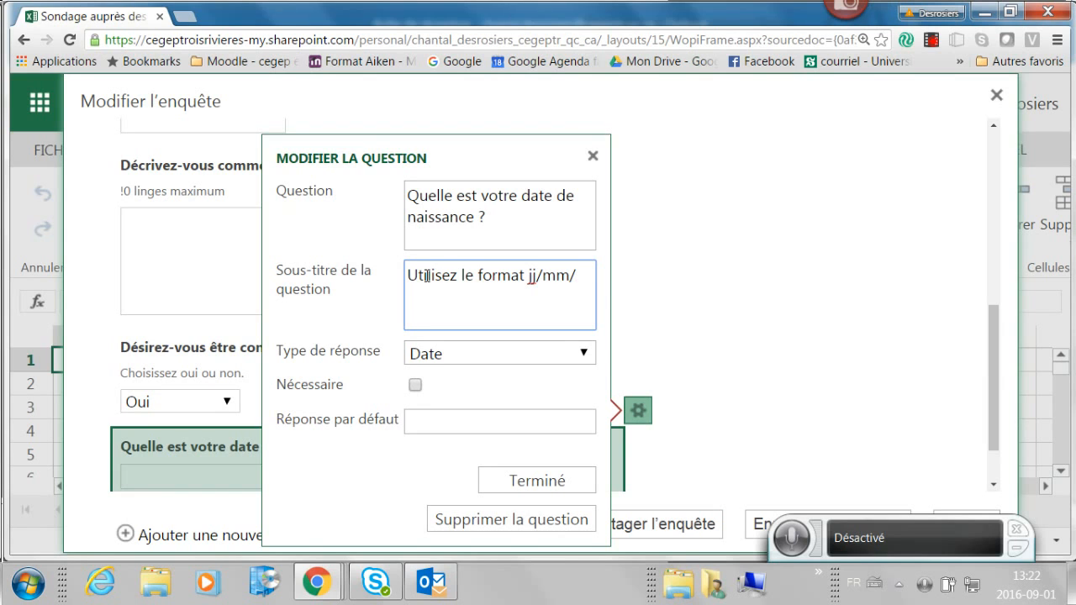
pyautogui.write('aaaa')
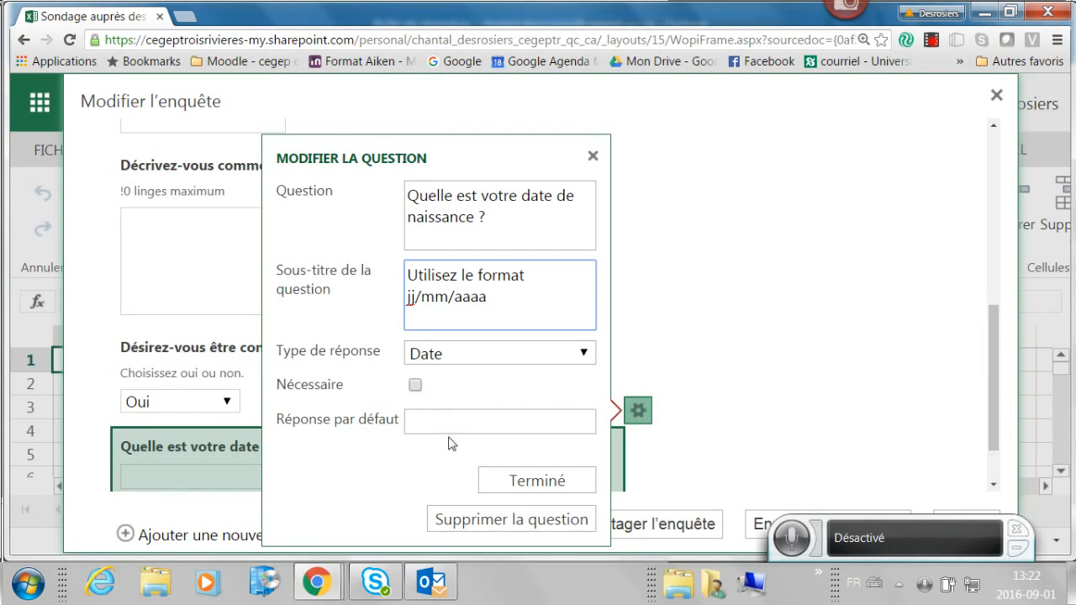
pyautogui.click(536, 481)
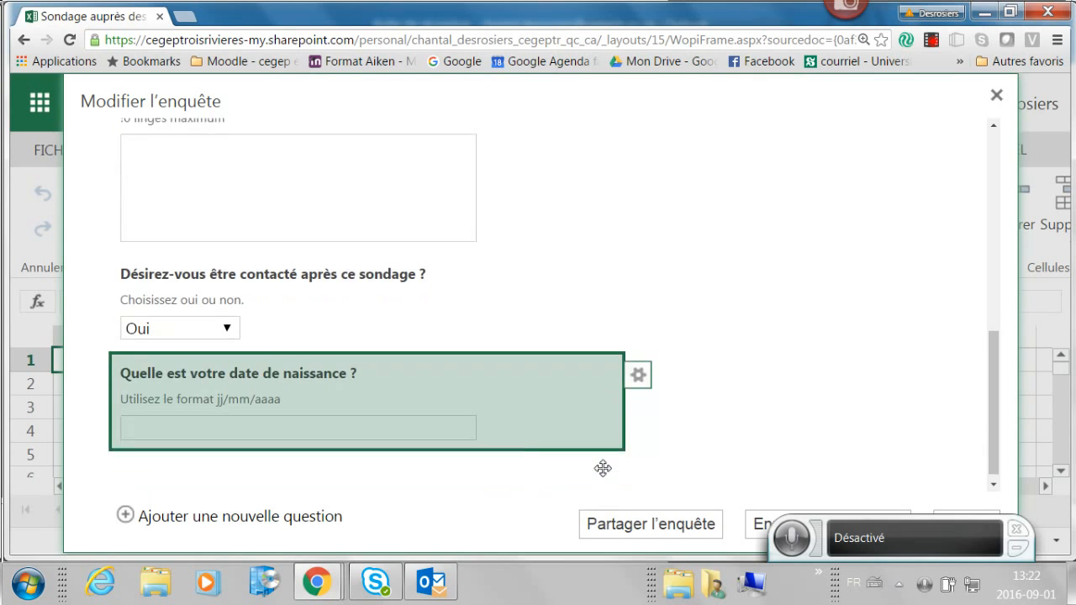
# Step: Add another question to the survey and set its response type to Heure
pyautogui.click(288, 481)
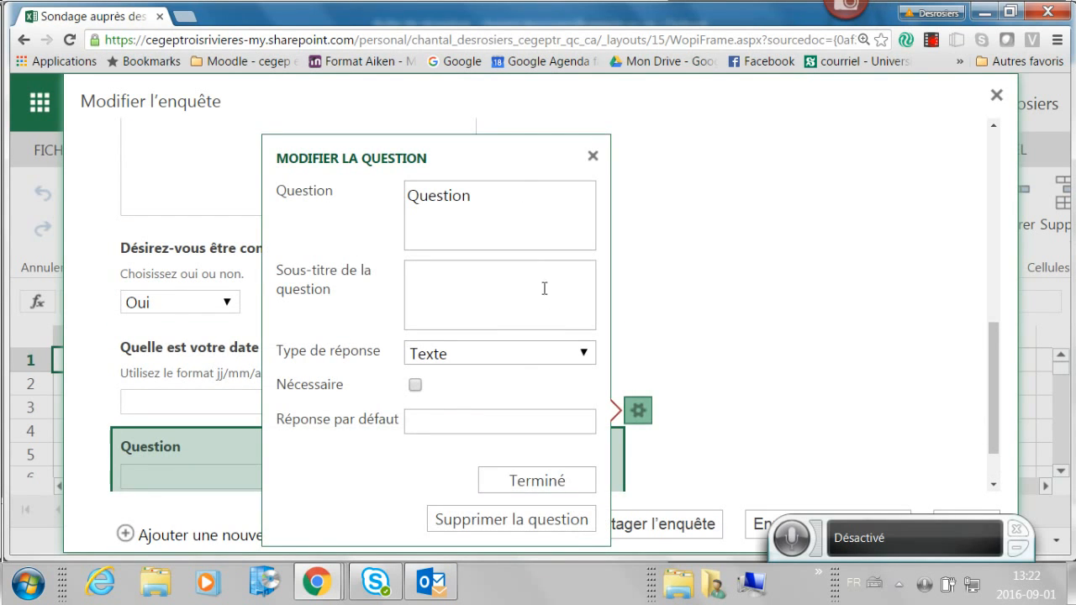
pyautogui.click(515, 358)
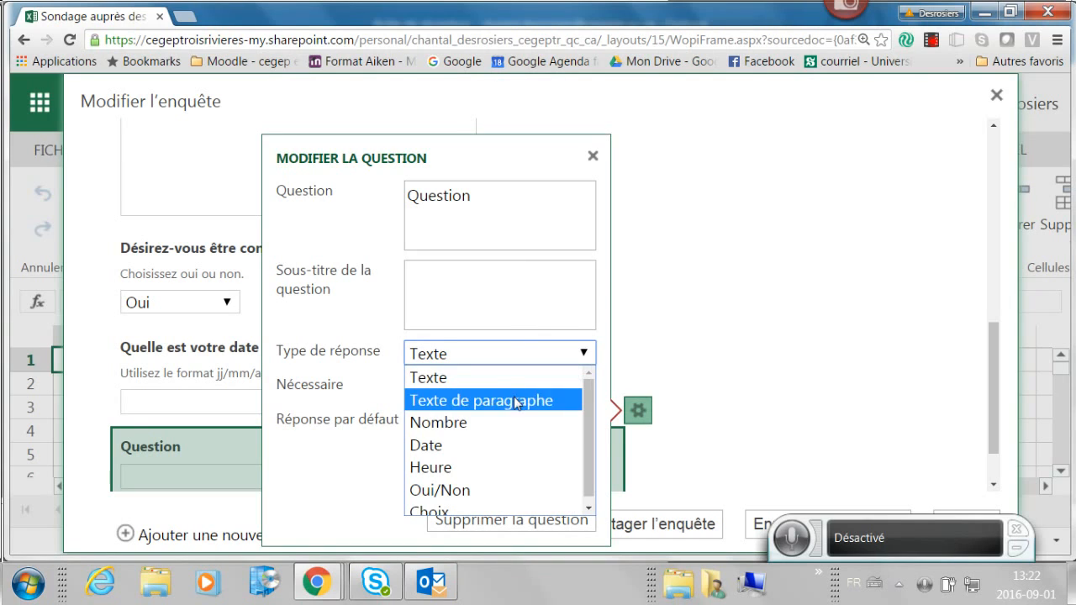
pyautogui.click(490, 467)
# Step: Title the time question "A quel moment est-il préférable de vous appeler ?", subtitle "Indiquez une heure seulement en formt hh:mm", keep Sans les secondes, and finish
pyautogui.doubleClick(439, 166)
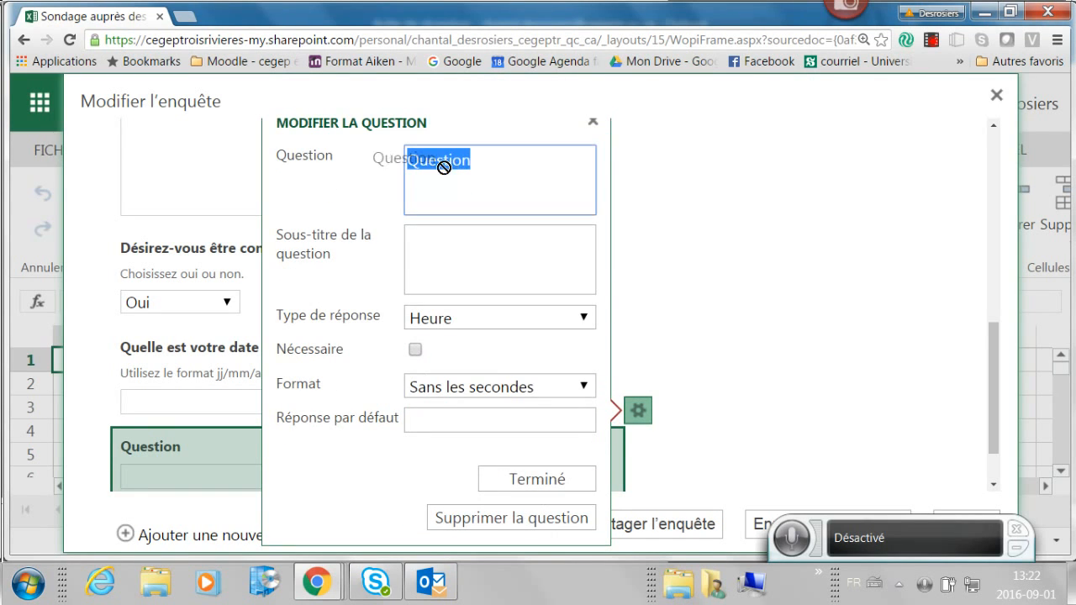
pyautogui.write('A quel moment')
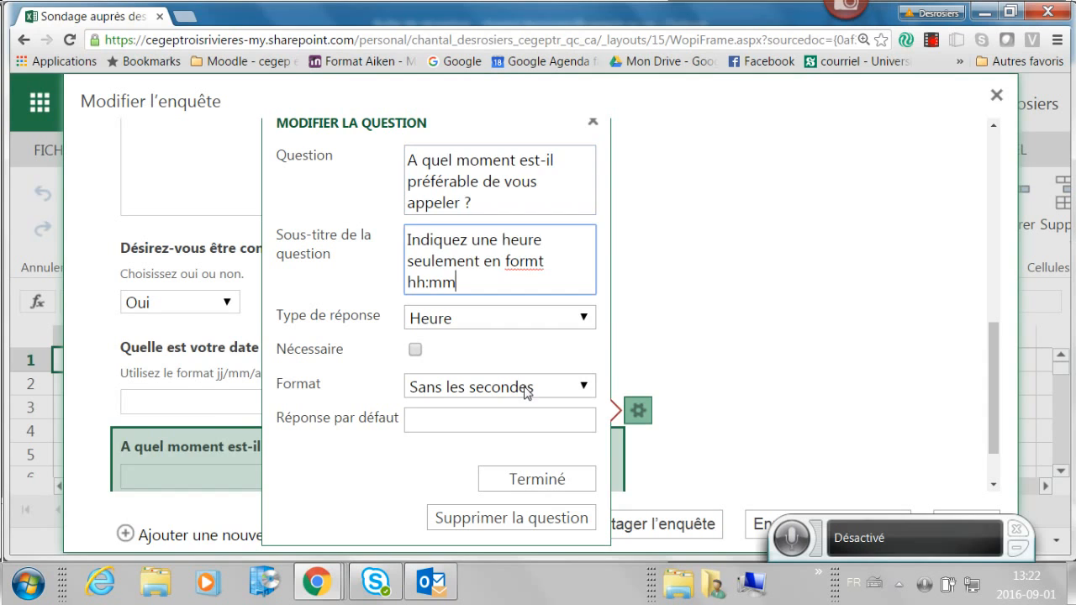
pyautogui.click(527, 388)
pyautogui.click(527, 388)
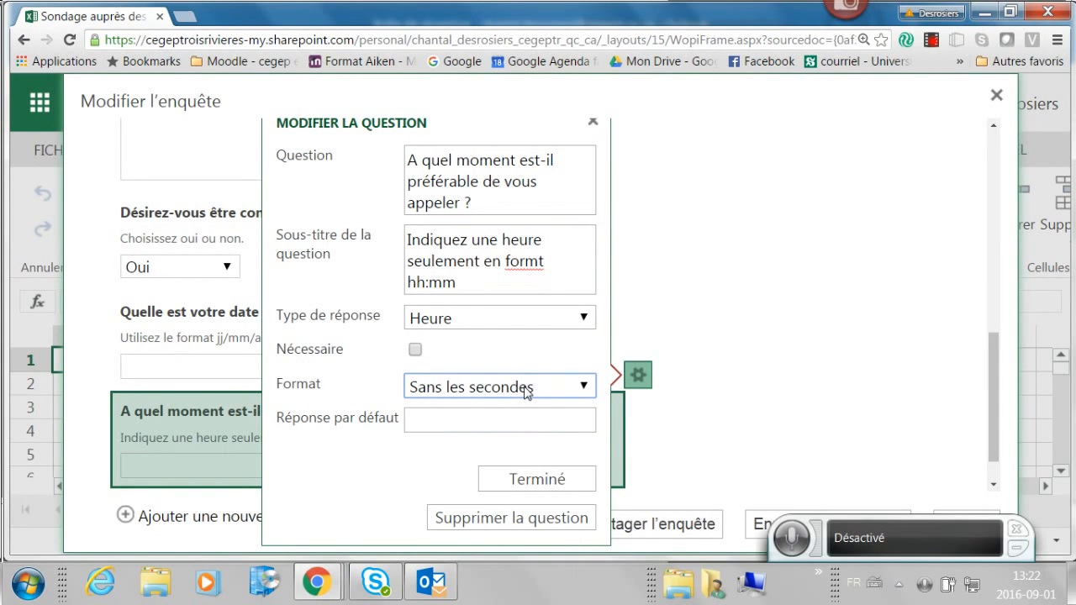
pyautogui.click(531, 479)
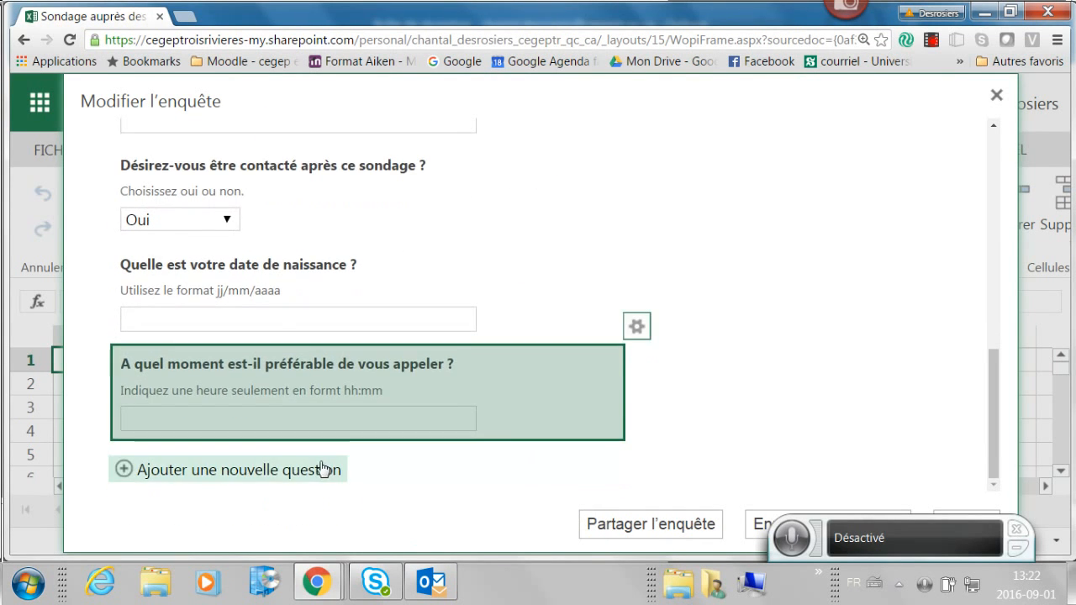
# Step: Add a Choix question titled "Quel est votre sujet préféré parmi ces choix ?" with the subtitle "Choisissez un seul choix."
pyautogui.click(324, 469)
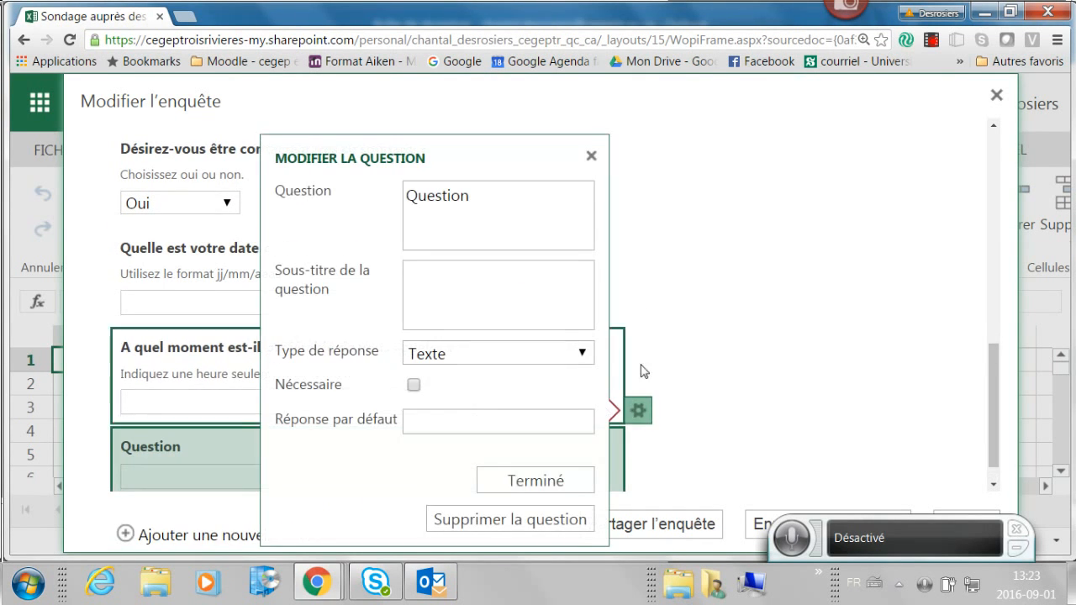
pyautogui.click(519, 353)
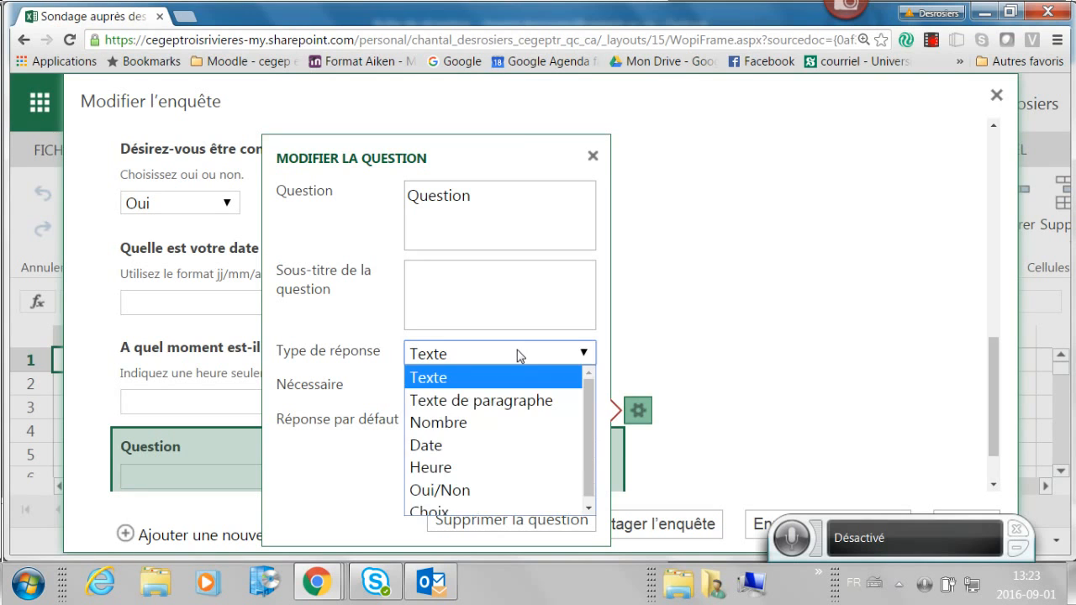
pyautogui.click(505, 505)
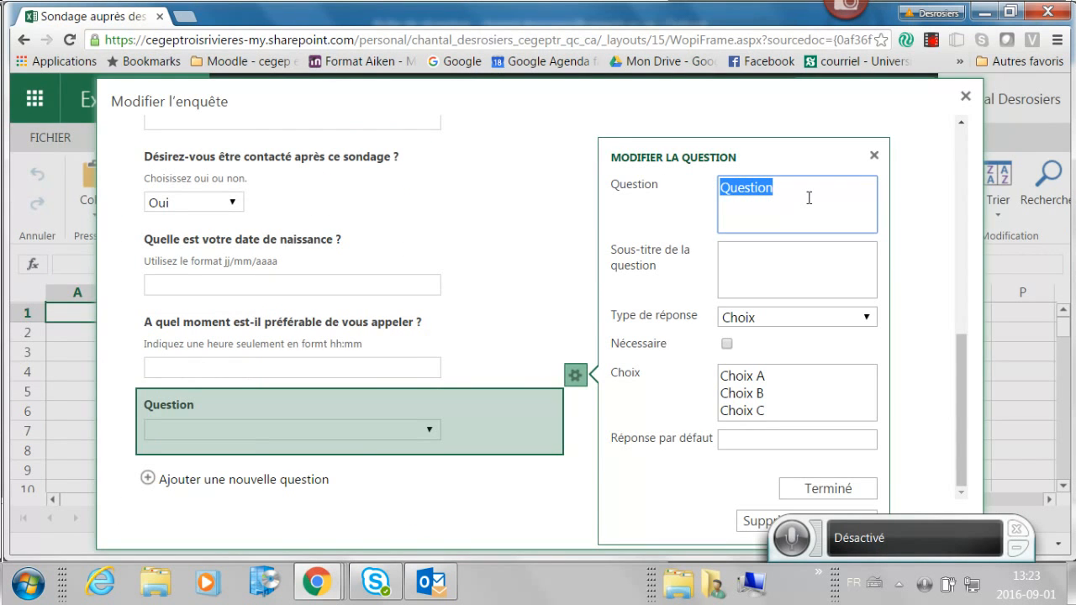
pyautogui.write('Quel e')
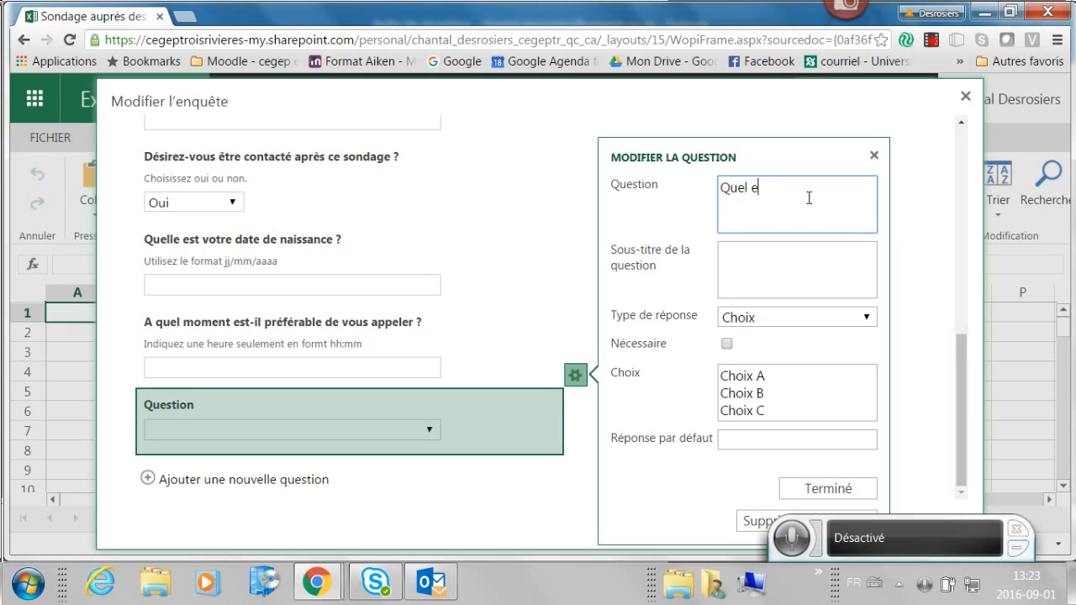
pyautogui.write('st')
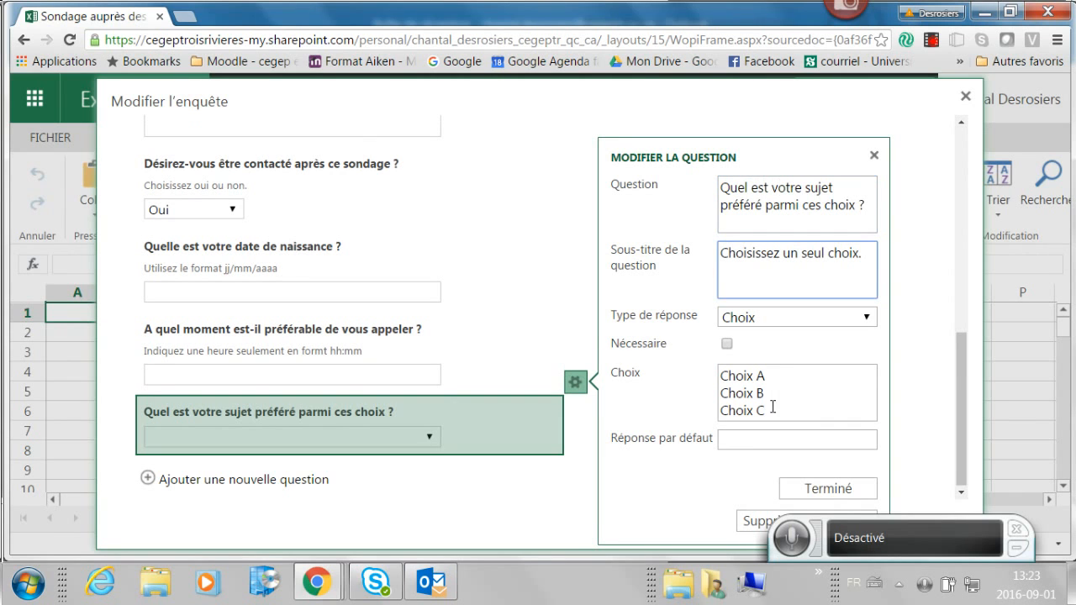
# Step: Replace the placeholder choices with "gestion de classe", "évaluation", "planification", "méthode d'enseignement" and "apprentissage", one per line
pyautogui.click(771, 403)
pyautogui.hotkey('ctrl', 'a')
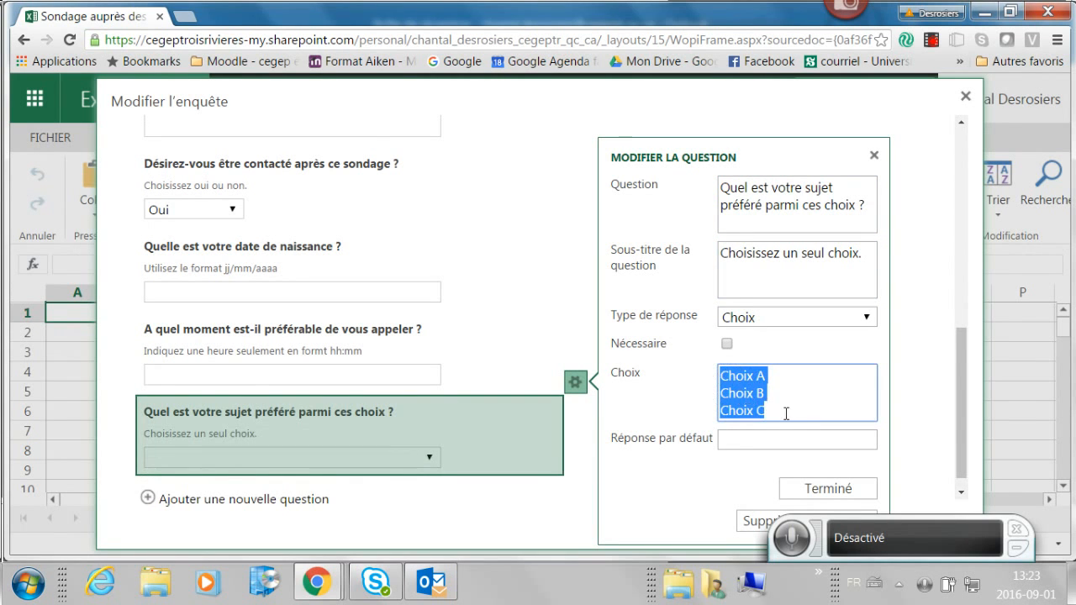
pyautogui.press('BackSpace')
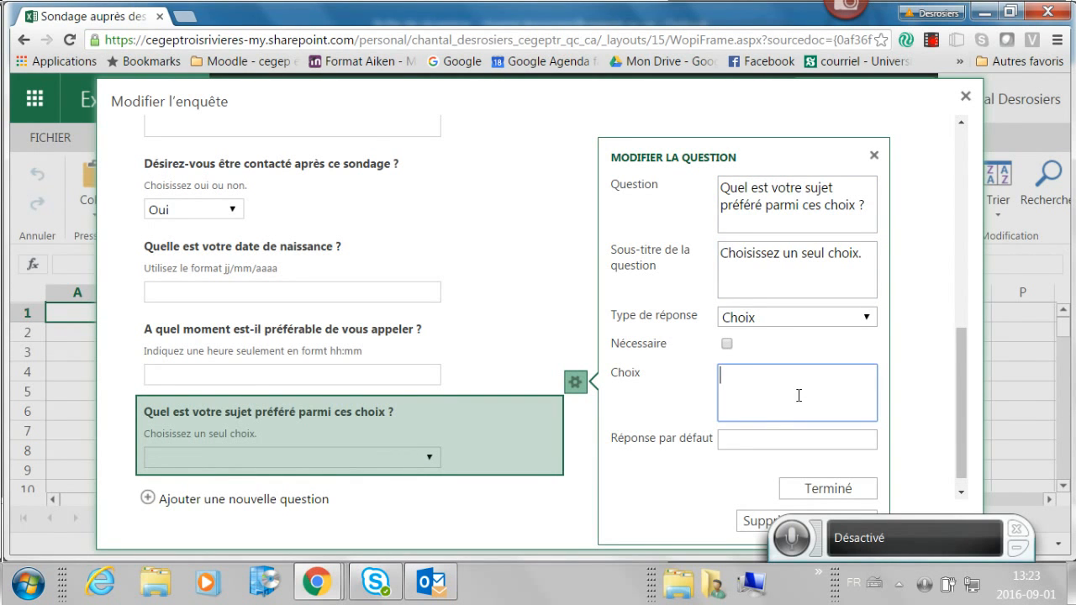
pyautogui.write('gestion de clas')
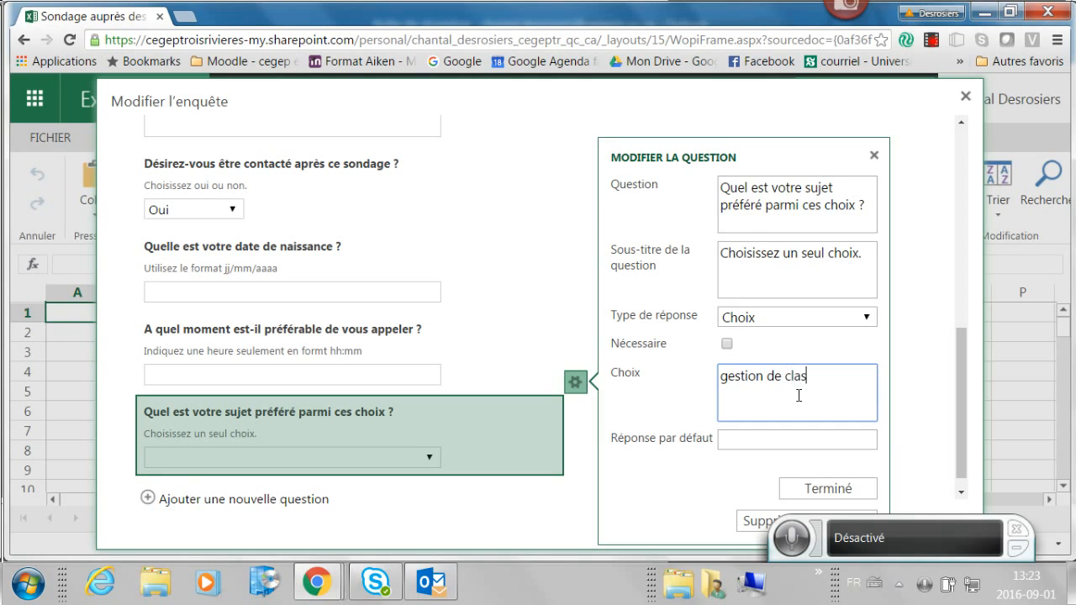
pyautogui.write('se')
pyautogui.press('Return')
pyautogui.write('évaluation')
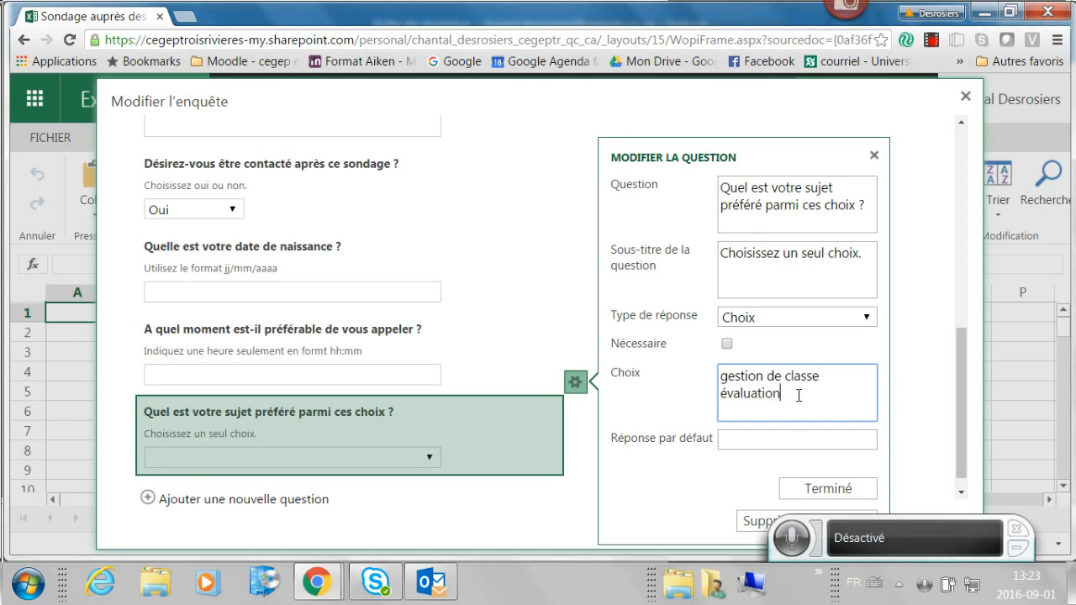
pyautogui.press('Return')
pyautogui.write('plani')
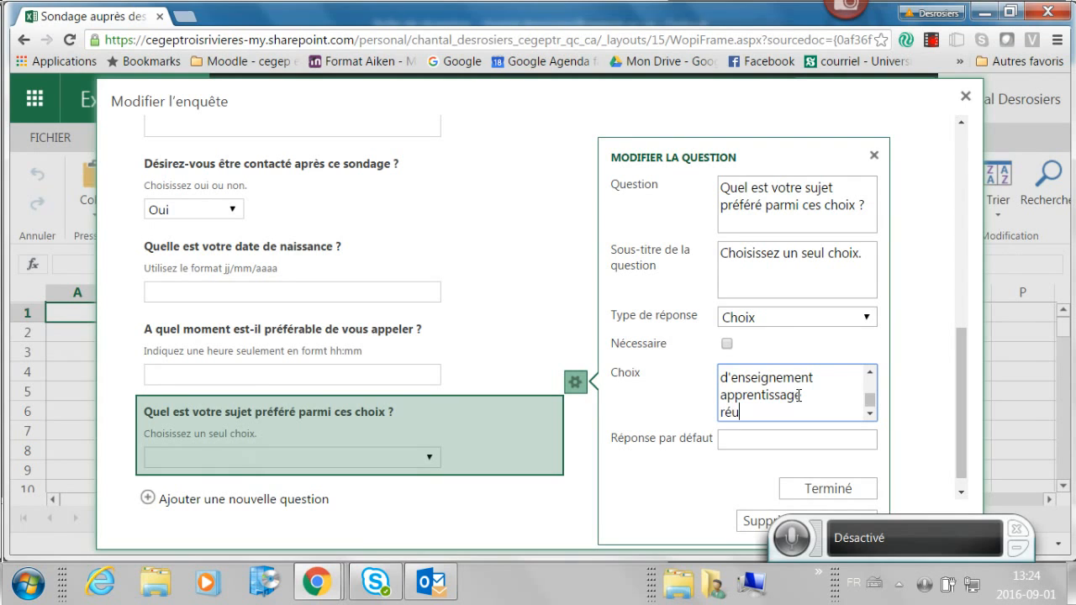
# Step: Complete the choice list with "réussite", "technologies" and "autres, veuillez spécifier.", and finish the favourite-subject question
pyautogui.write('ssite')
pyautogui.press('Return')
pyautogui.write('technologies')
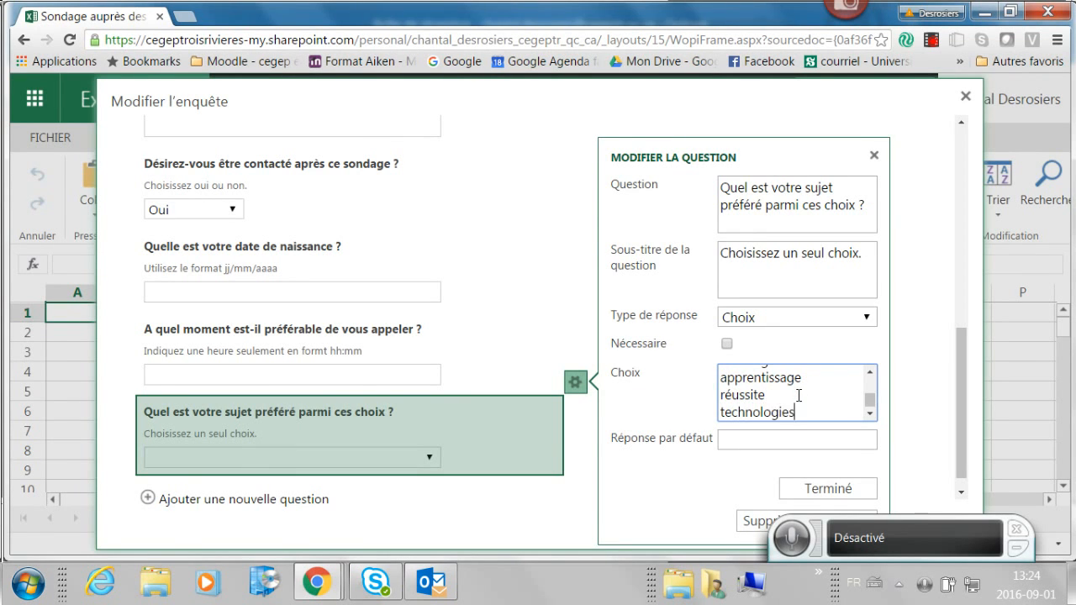
pyautogui.press('Return')
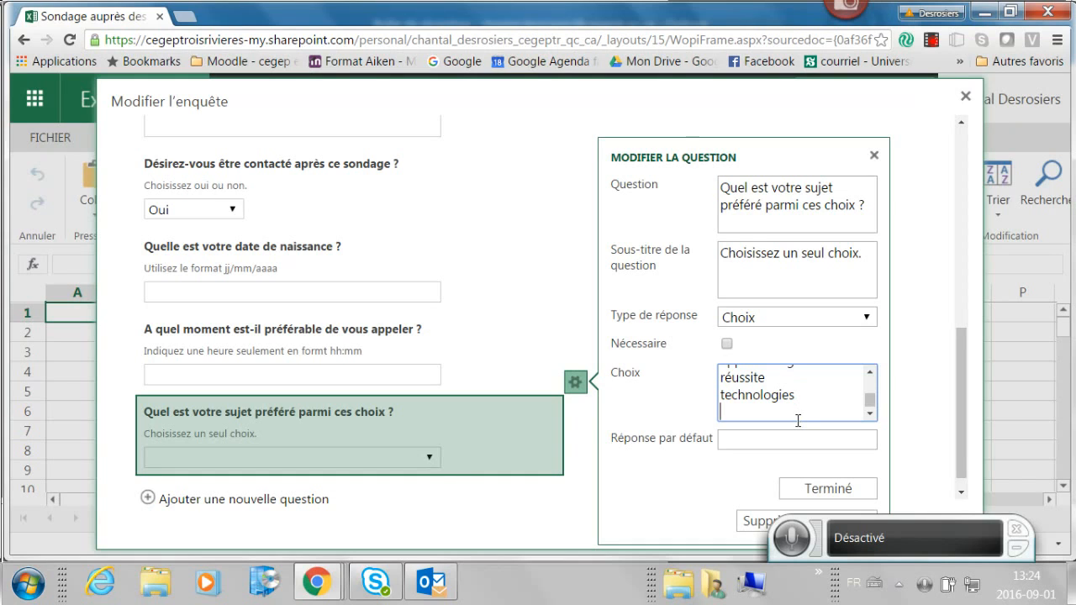
pyautogui.write('autres, veuillez ')
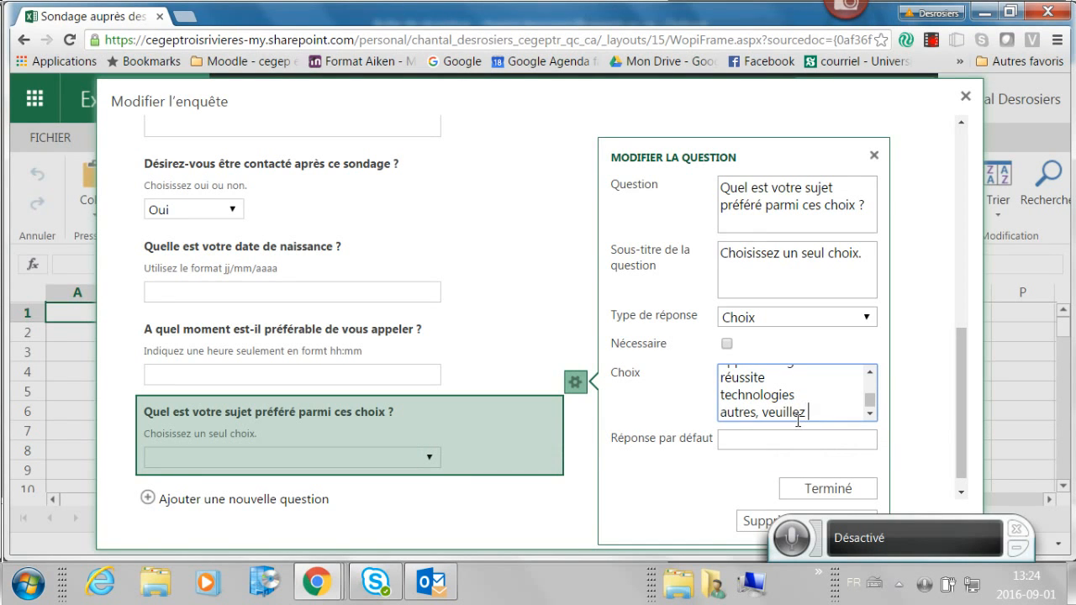
pyautogui.write('spécifier.')
pyautogui.click(815, 488)
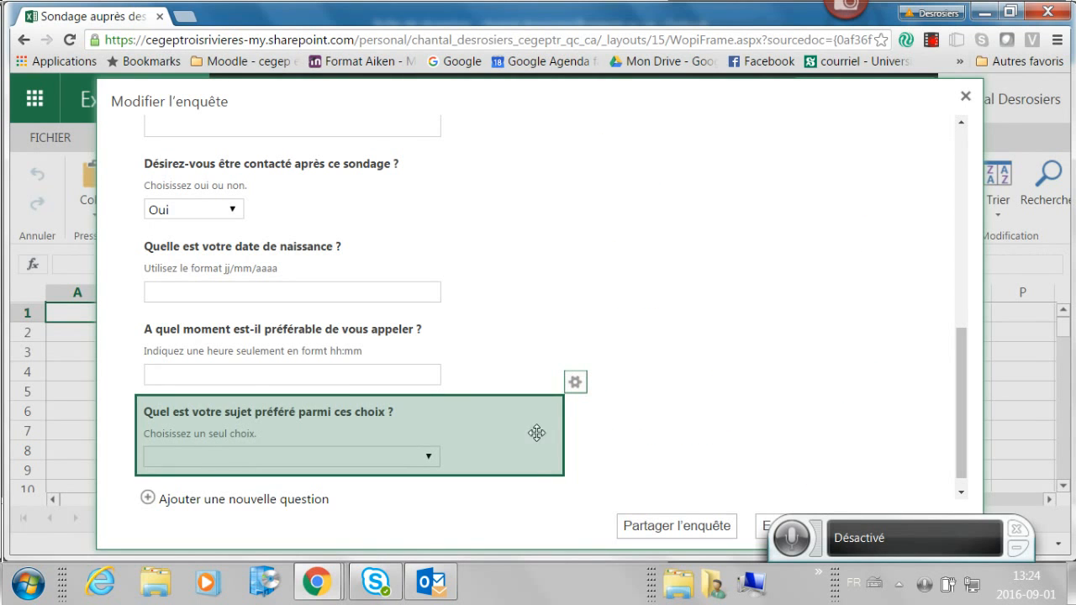
# Step: Add a final Texte question titled "Autres, veuillez spécifier." and finish it
pyautogui.click(286, 499)
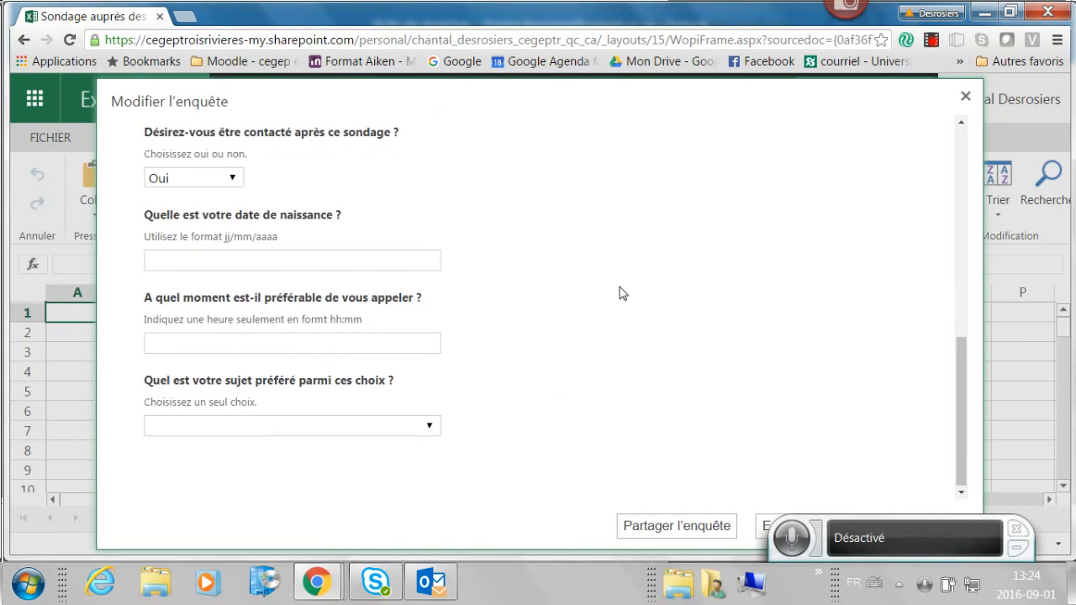
pyautogui.doubleClick(775, 255)
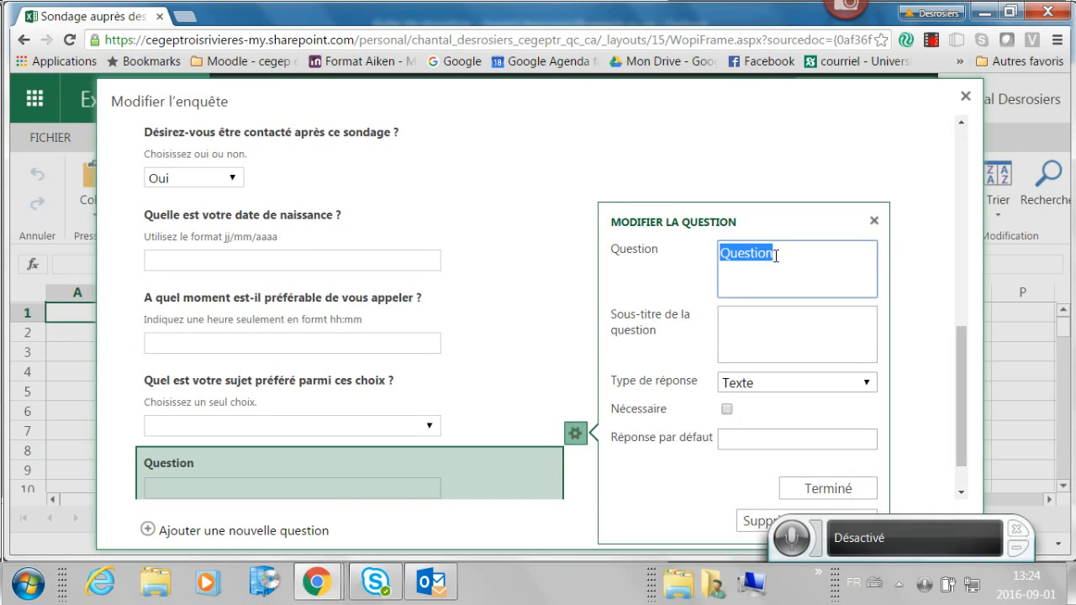
pyautogui.write('Autres, veuillez spécifier.')
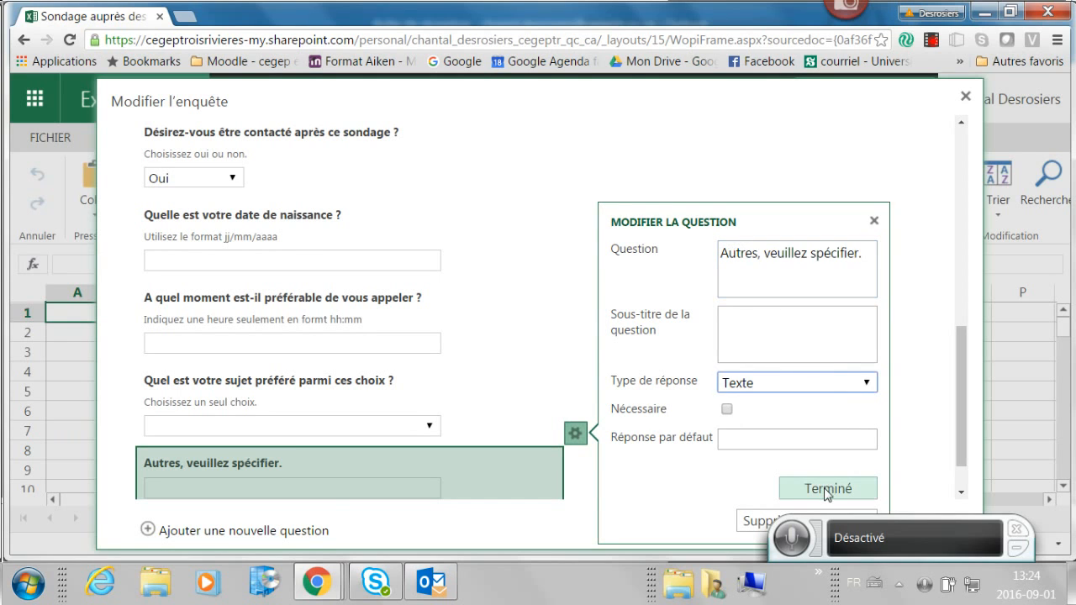
pyautogui.click(828, 488)
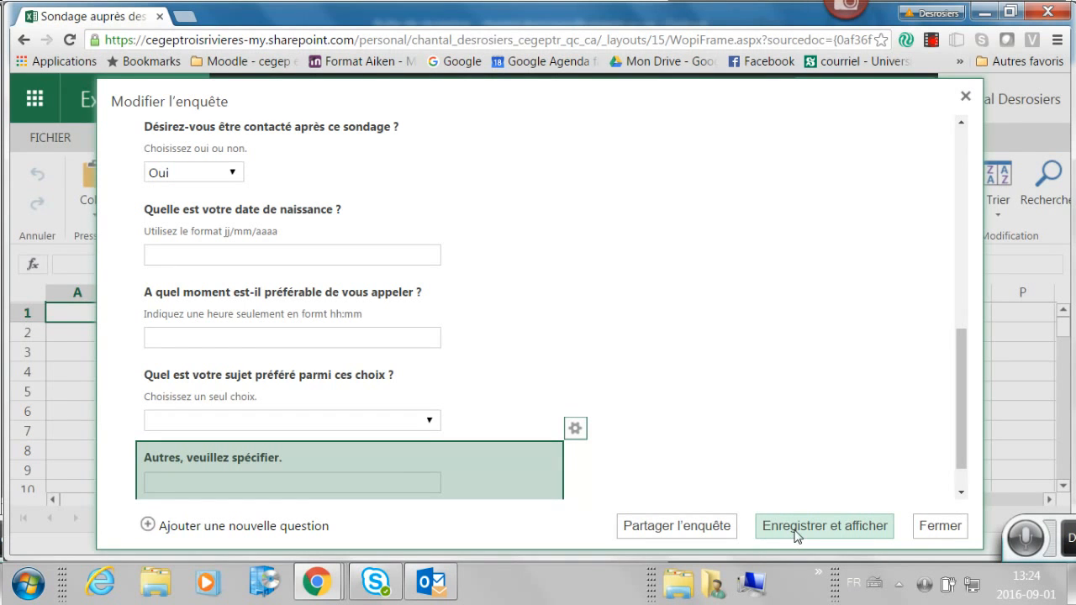
# Step: Save the survey, display its respondent preview and look through all the questions
pyautogui.click(797, 528)
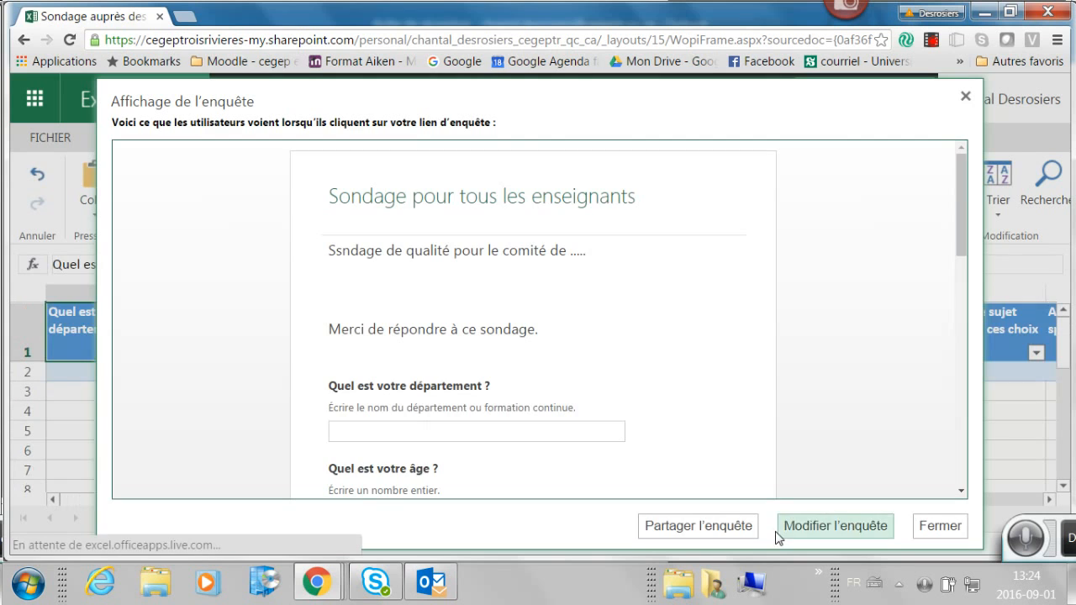
pyautogui.scroll(-7, 660, 293)
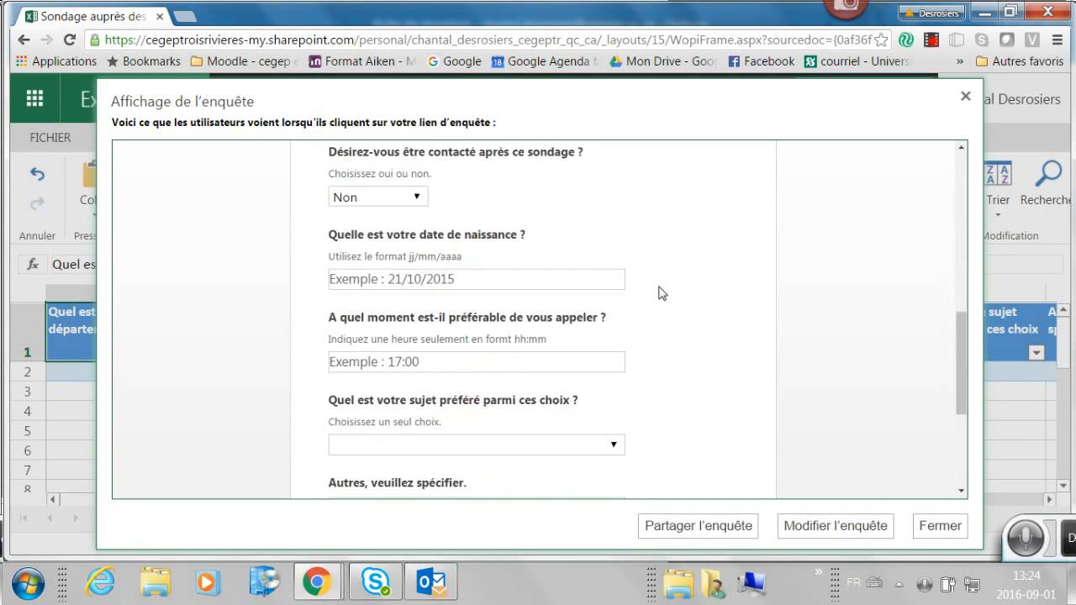
pyautogui.scroll(-3, 661, 293)
pyautogui.scroll(10, 432, 351)
# Step: In the preview, answer the department question with "physique", enter a date of birth, and give 2:00 as the preferred call time
pyautogui.click(431, 351)
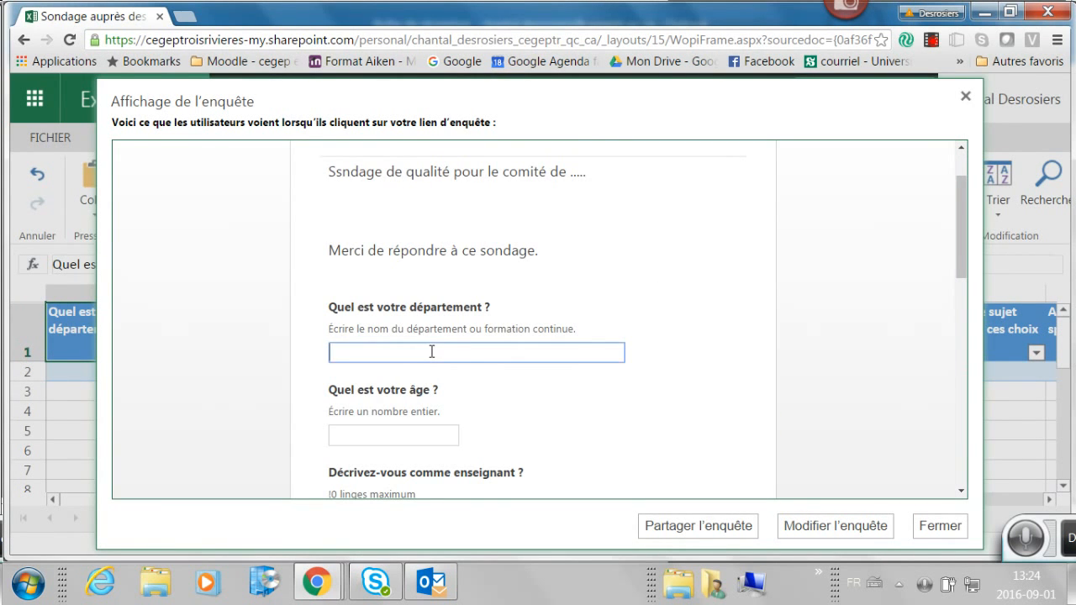
pyautogui.write('physique')
pyautogui.scroll(-5, 428, 344)
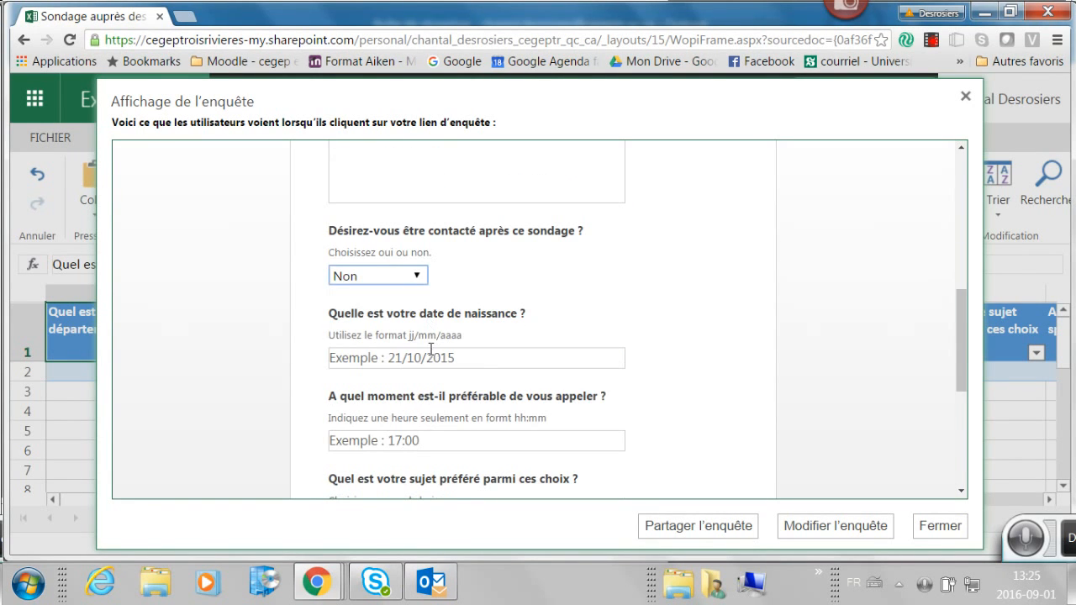
pyautogui.click(458, 358)
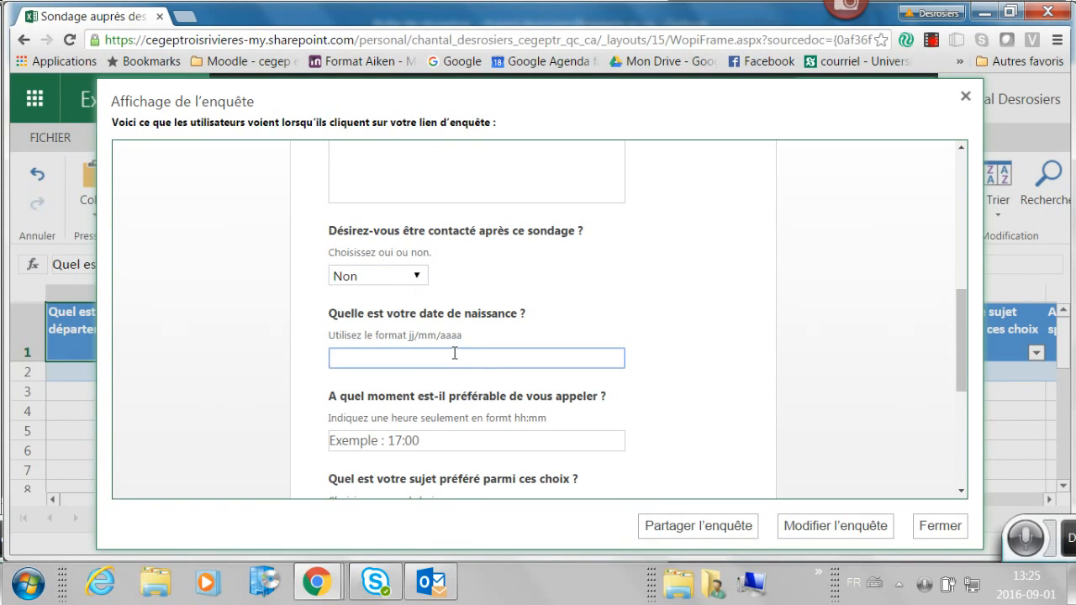
pyautogui.write('21/12/1995')
pyautogui.click(423, 438)
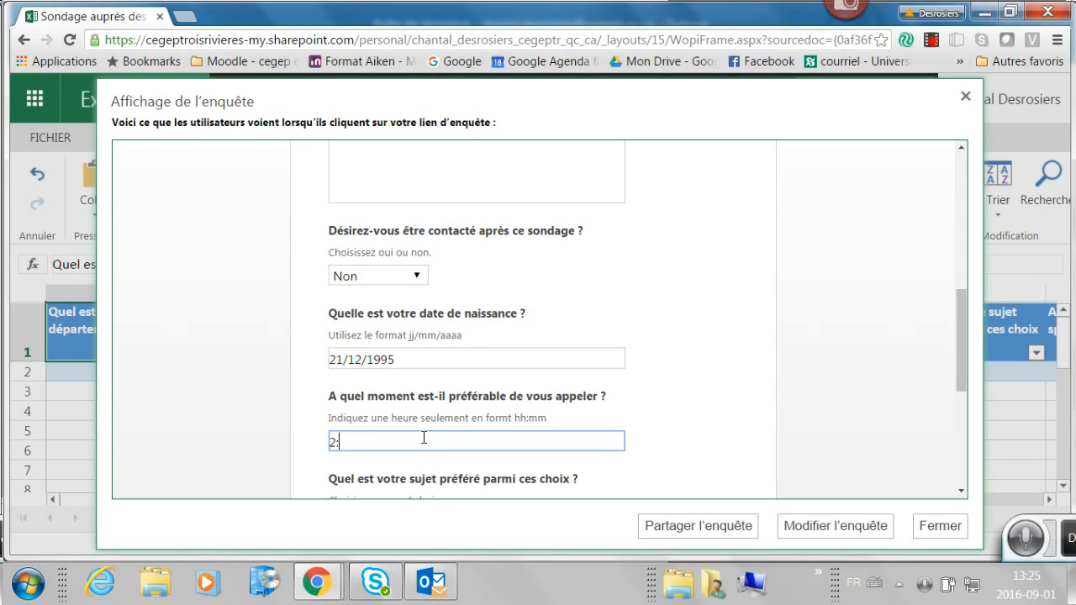
pyautogui.write('2:00')
# Step: Choose "méthode d'enseignement" as the favourite subject, specify "jeux et approche par projet" under Autres, and submit the response
pyautogui.scroll(-3, 424, 437)
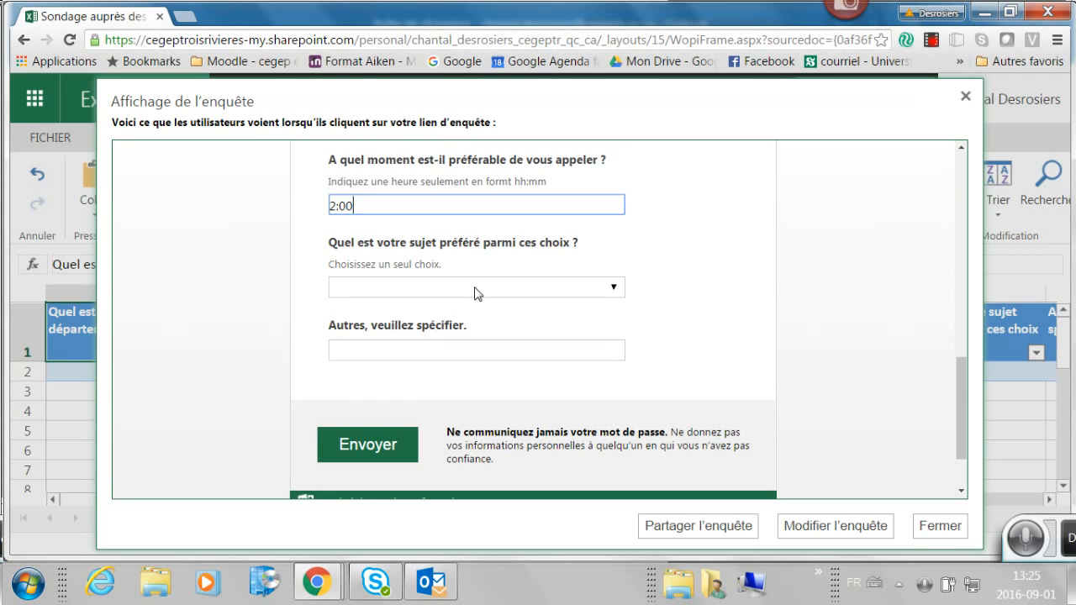
pyautogui.click(475, 289)
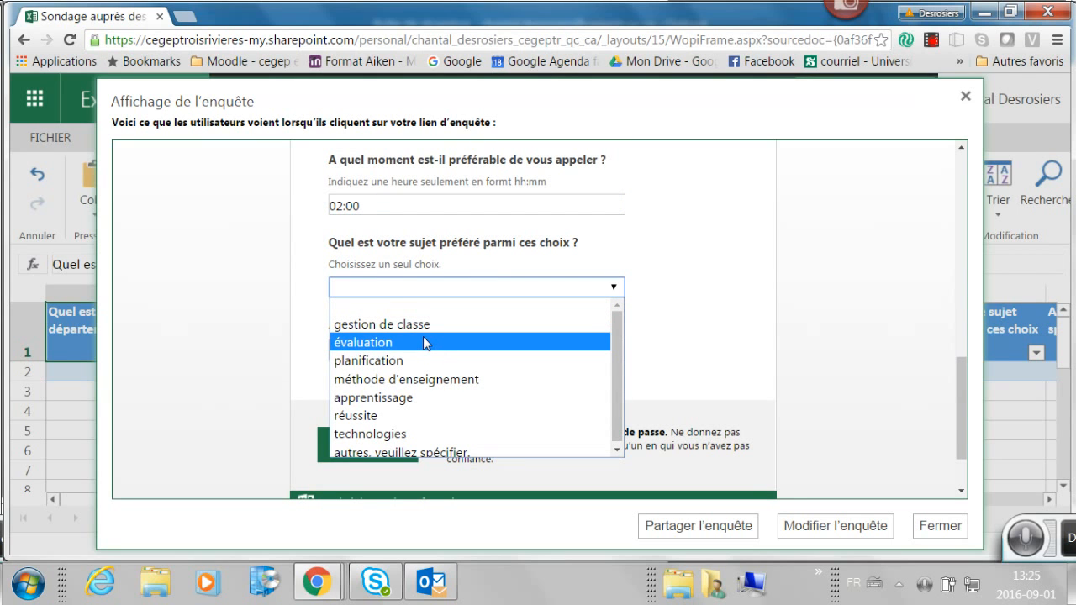
pyautogui.click(420, 379)
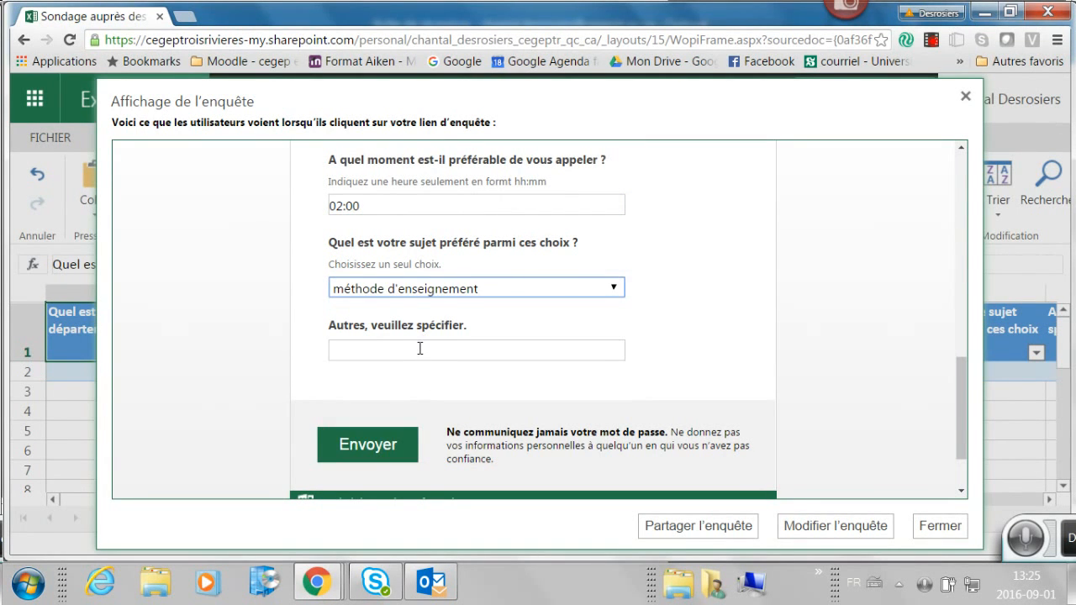
pyautogui.click(419, 348)
pyautogui.write('u')
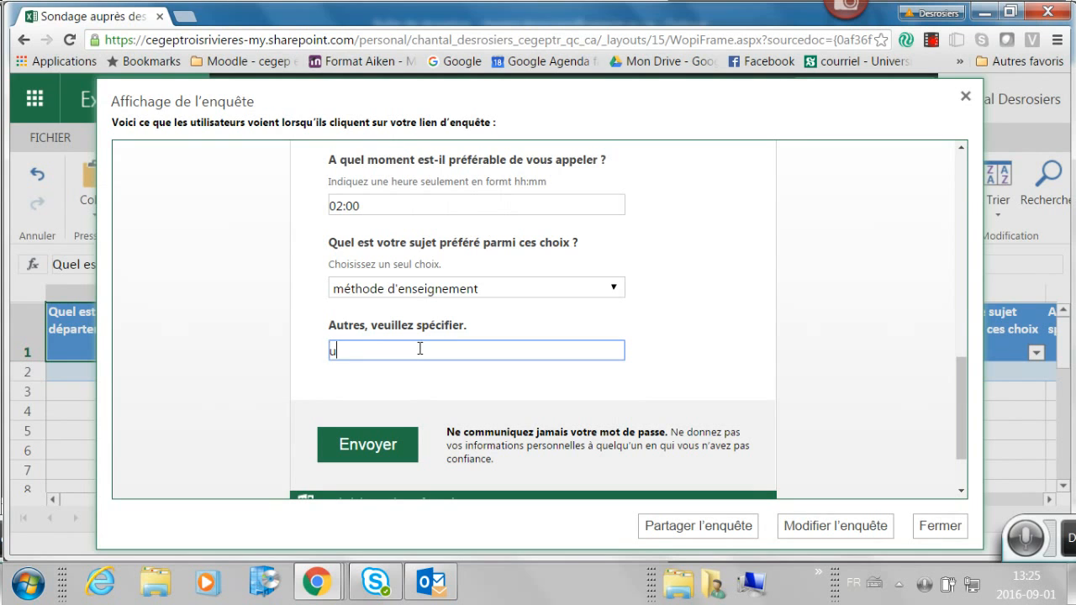
pyautogui.press('BackSpace')
pyautogui.write('jeux et approche par projet')
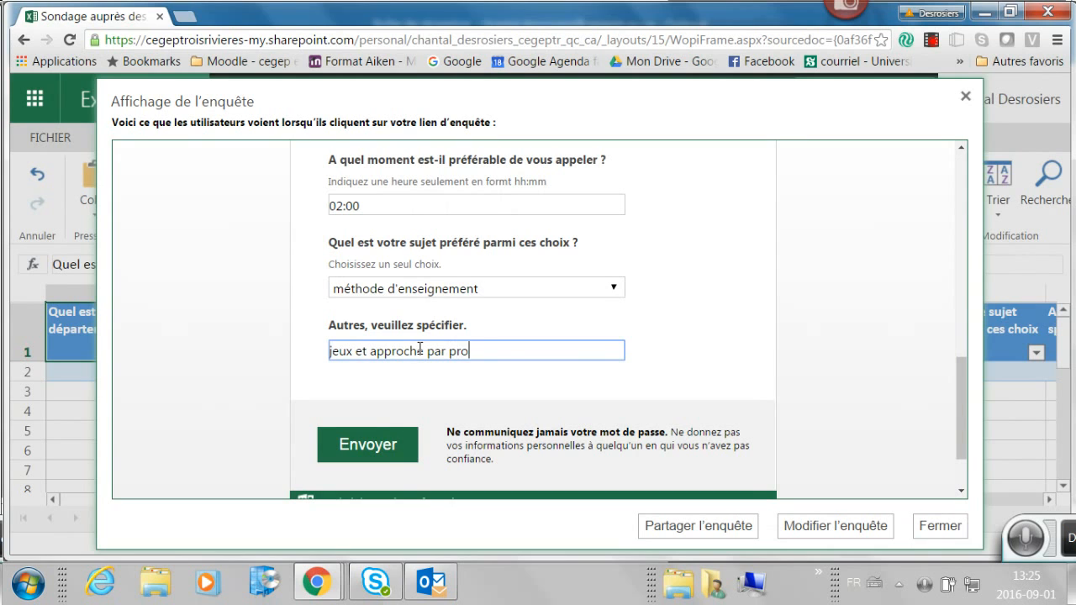
pyautogui.click(361, 445)
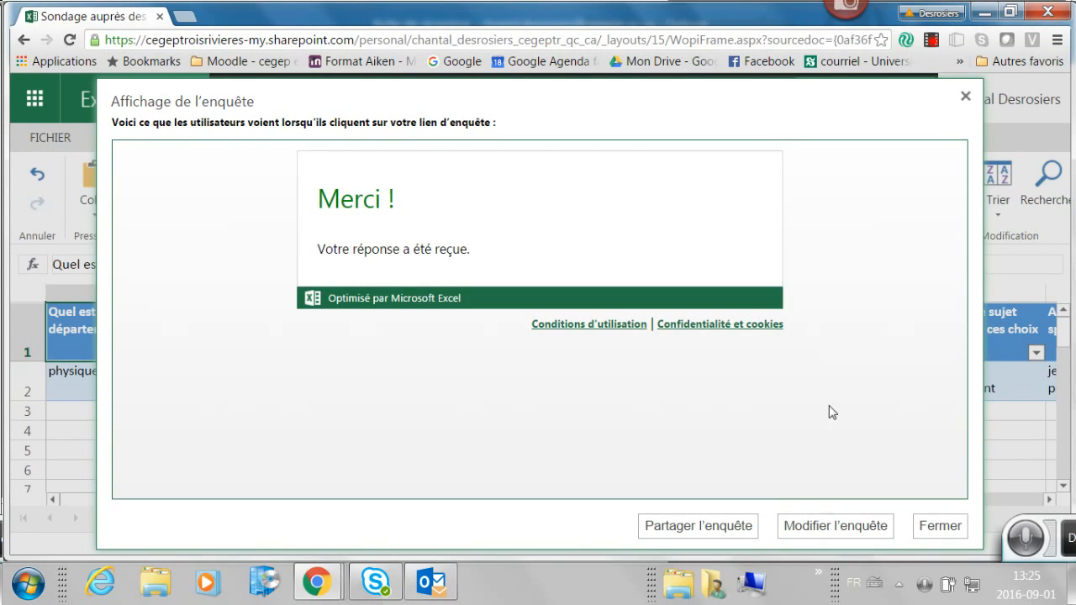
# Step: Share the survey, open its sharing link in a new browser tab and look through the form
pyautogui.click(711, 527)
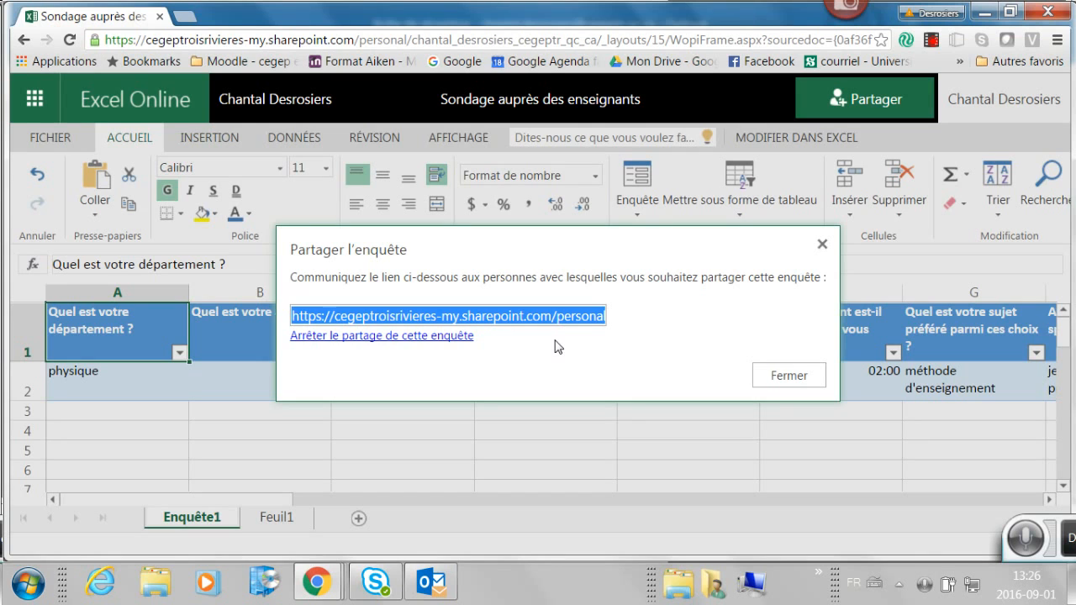
pyautogui.click(185, 16)
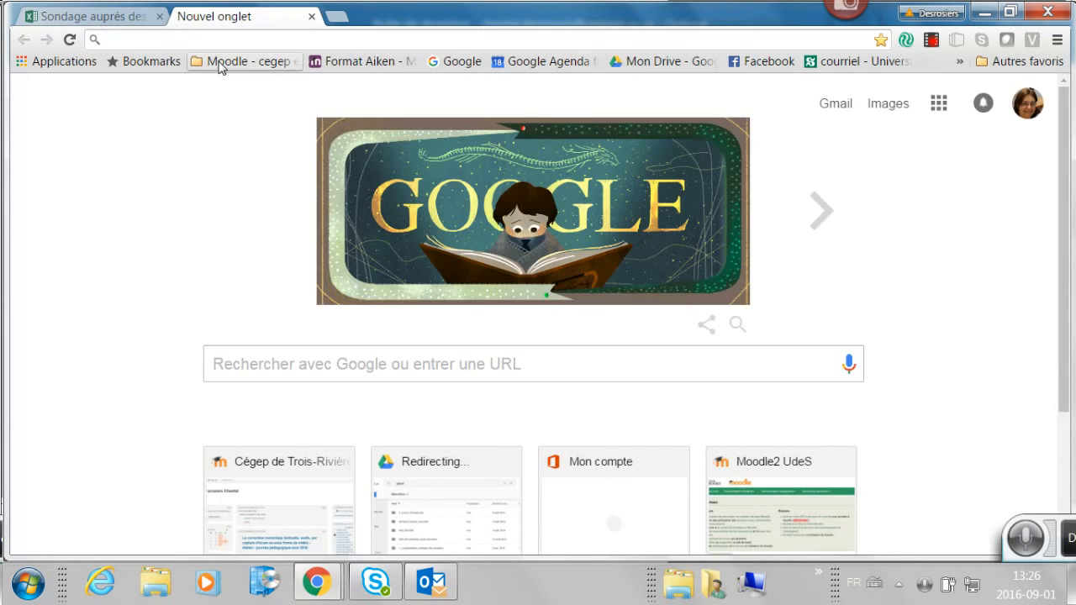
pyautogui.hotkey('ctrl', 'v')
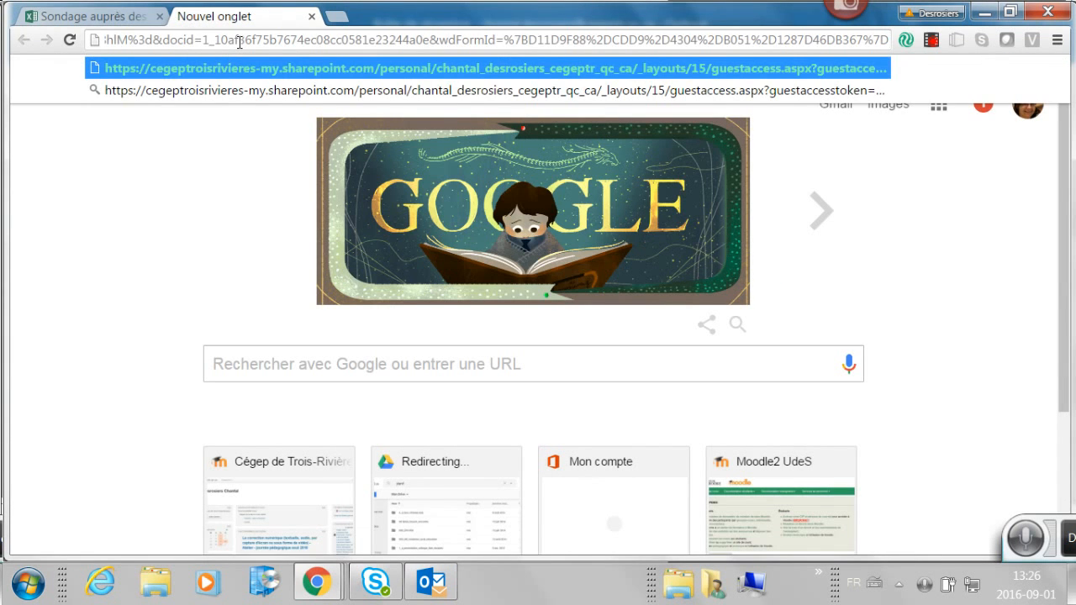
pyautogui.press('Return')
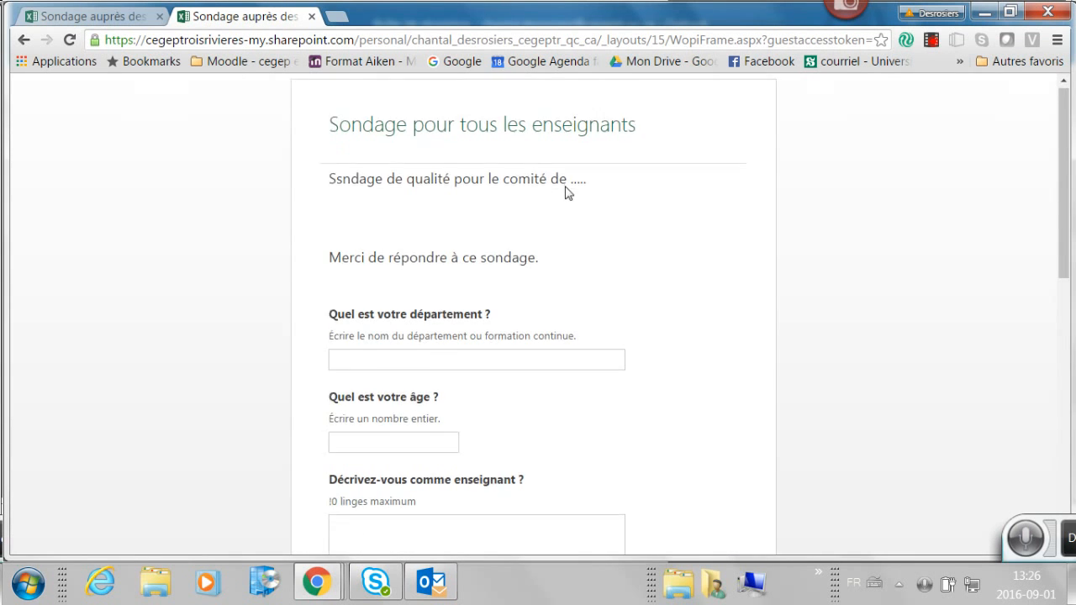
pyautogui.scroll(-8, 567, 198)
pyautogui.scroll(5, 569, 210)
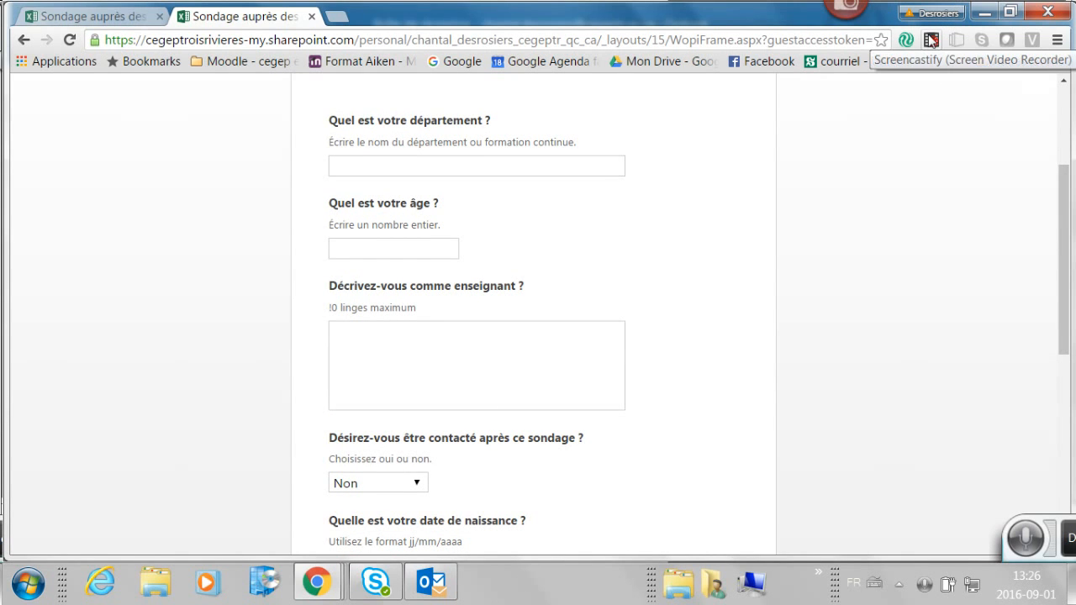
pyautogui.click(930, 39)
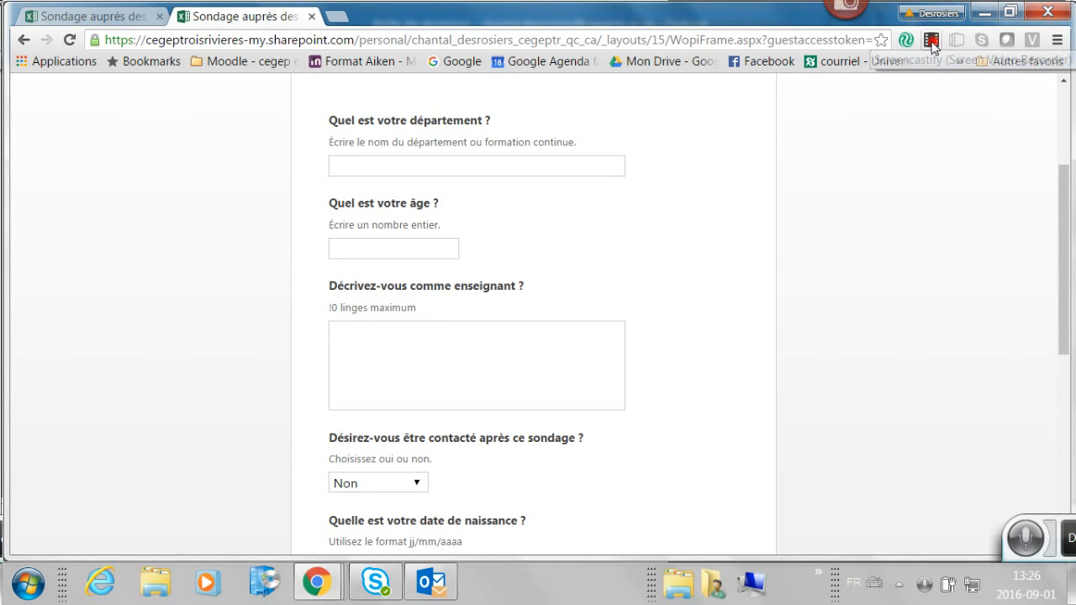